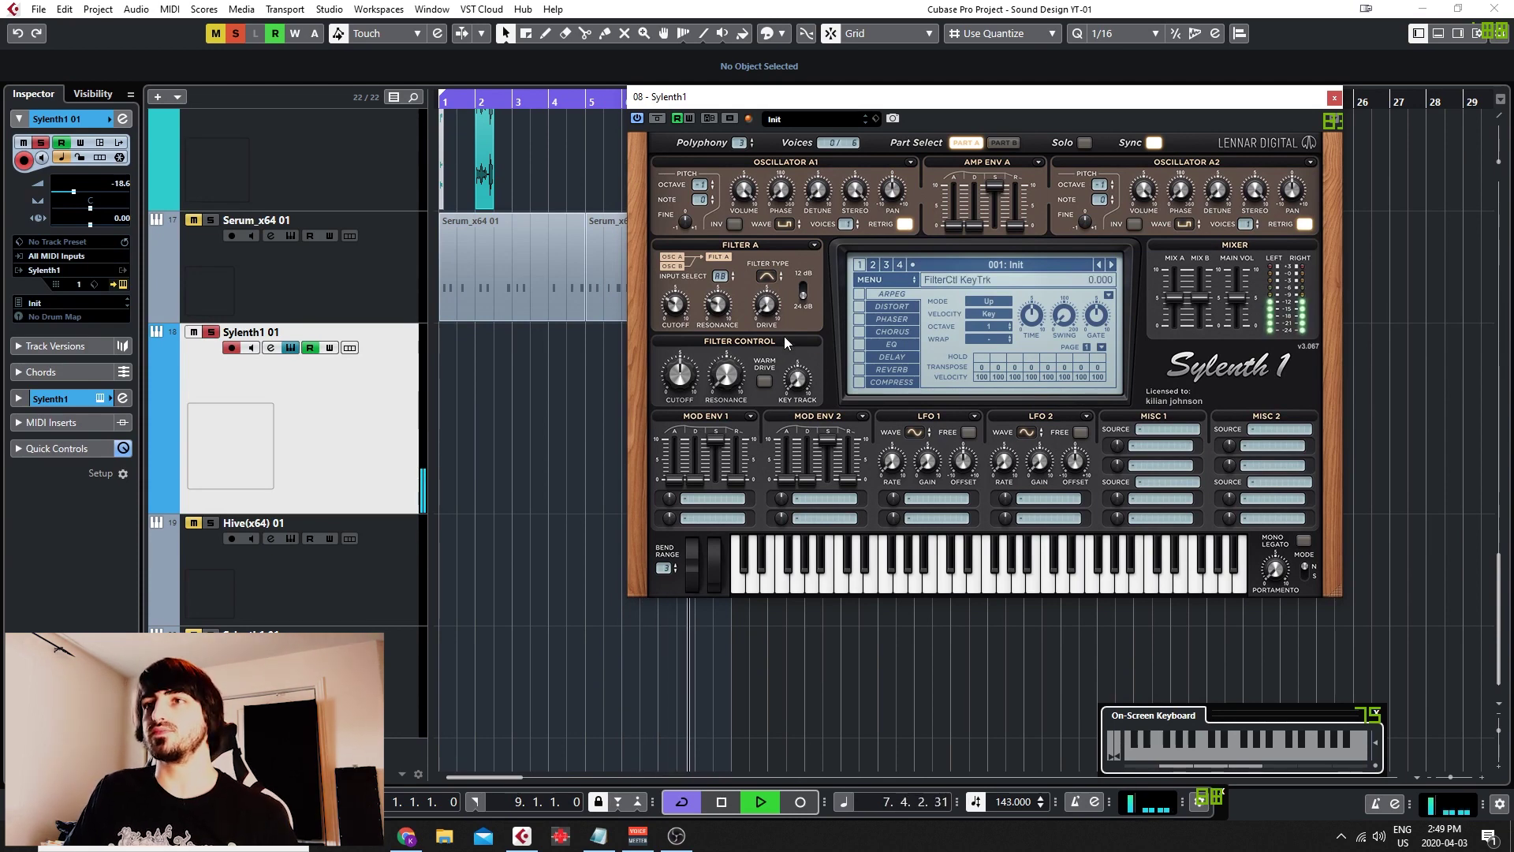
Adjust the global cutoff in the Filter Control section
drag(786, 254, 785, 263)
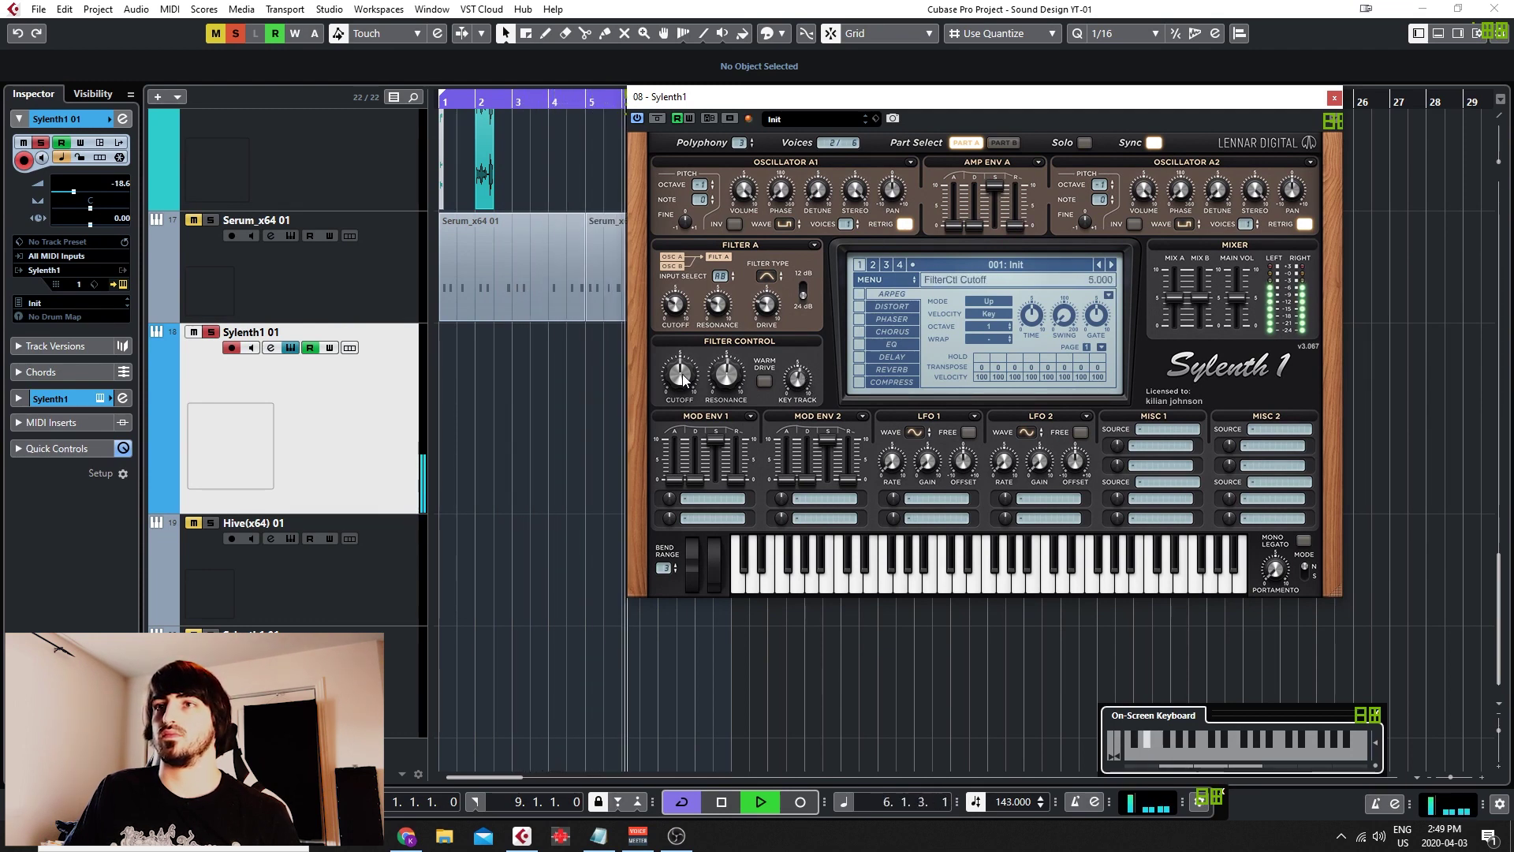
drag(691, 366, 690, 389)
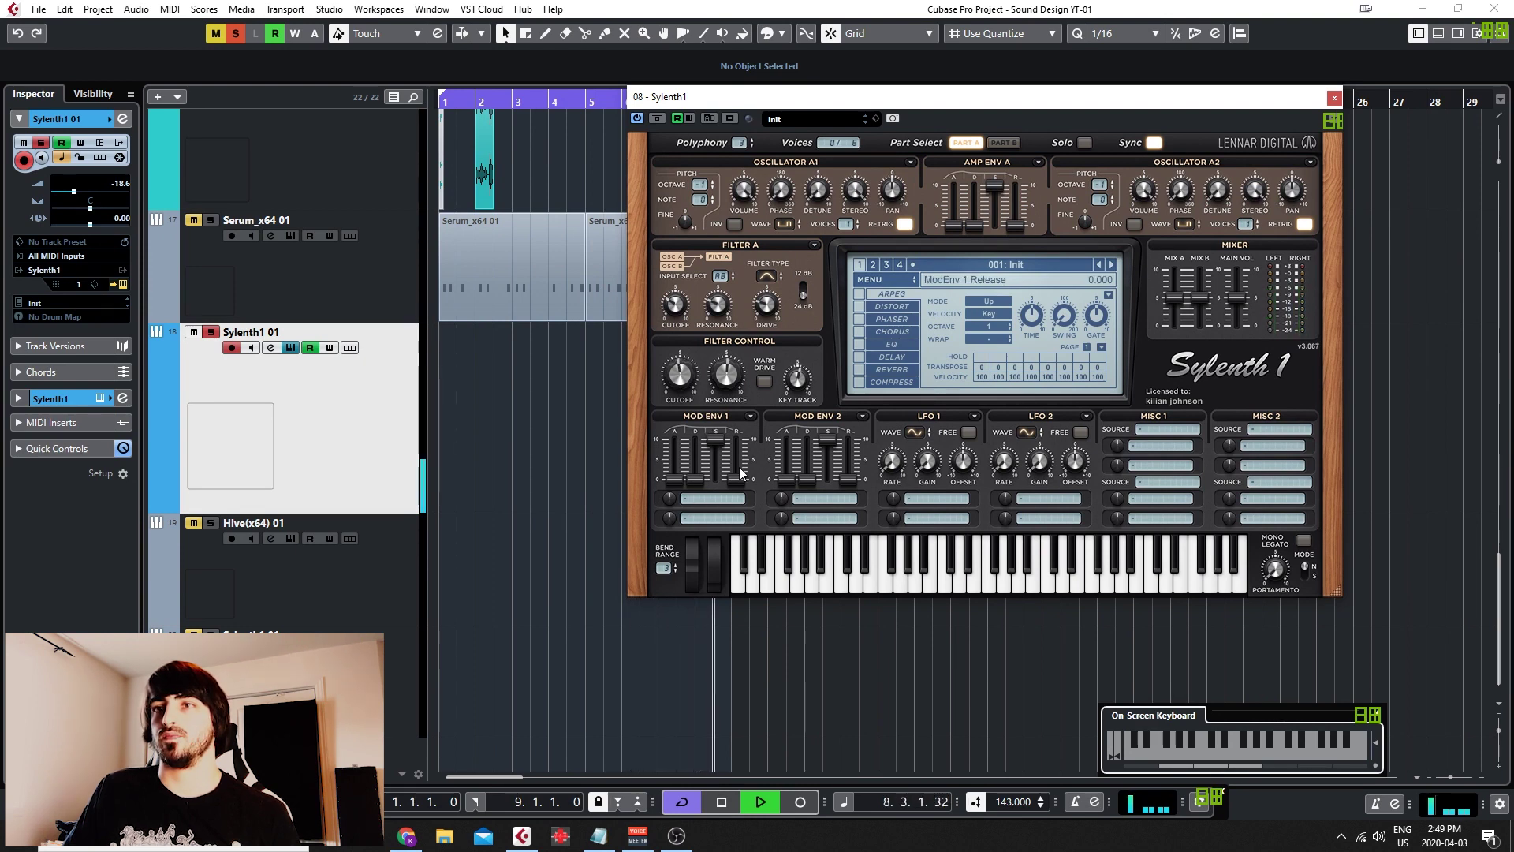
In Part B, give oscillator B1 a Saw waveform and adjust its voices and octave
click(1008, 143)
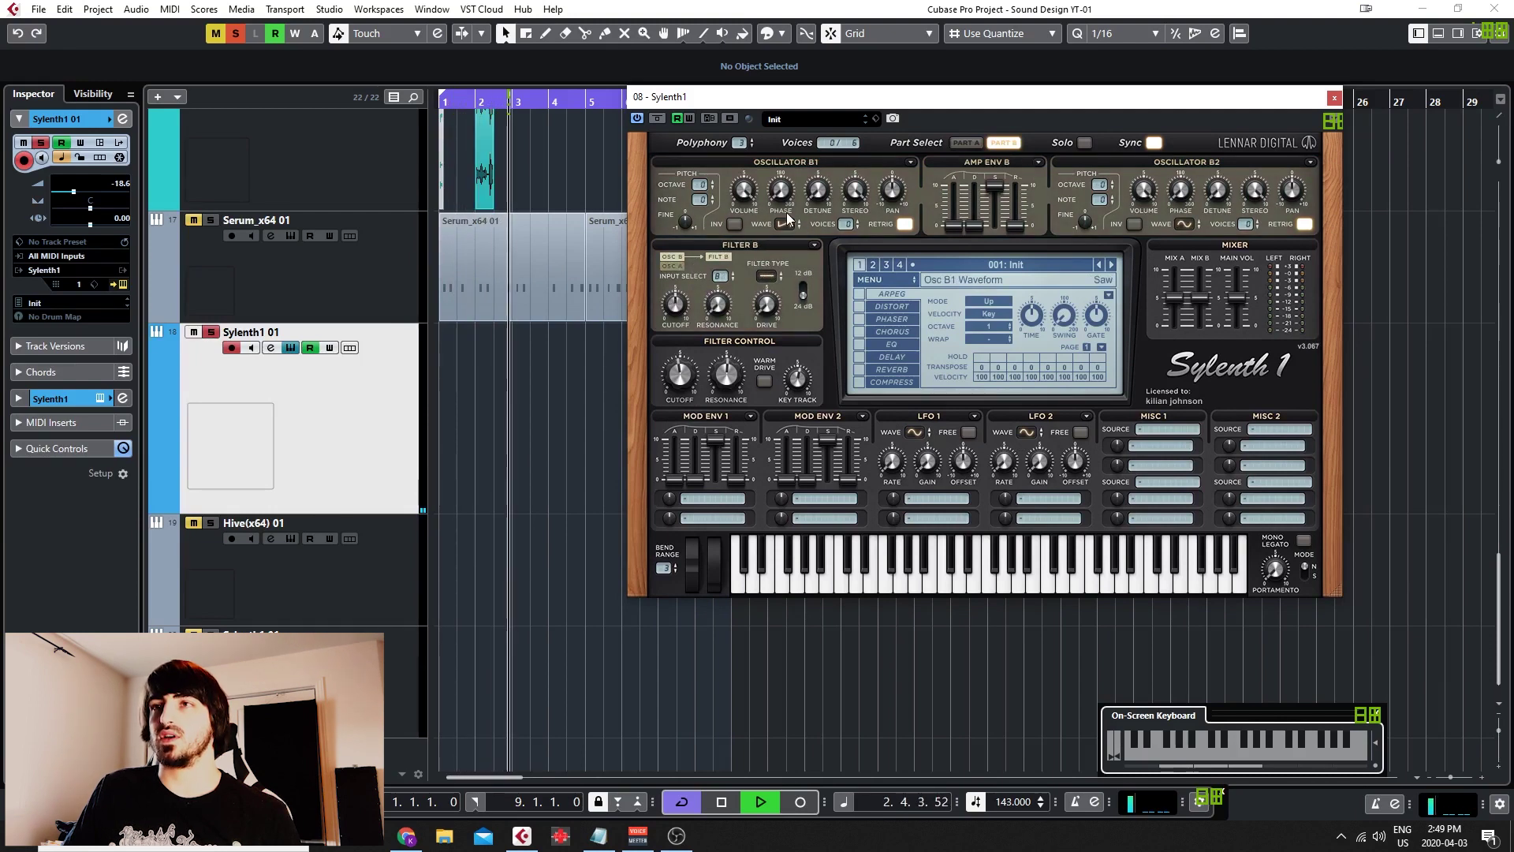
click(857, 221)
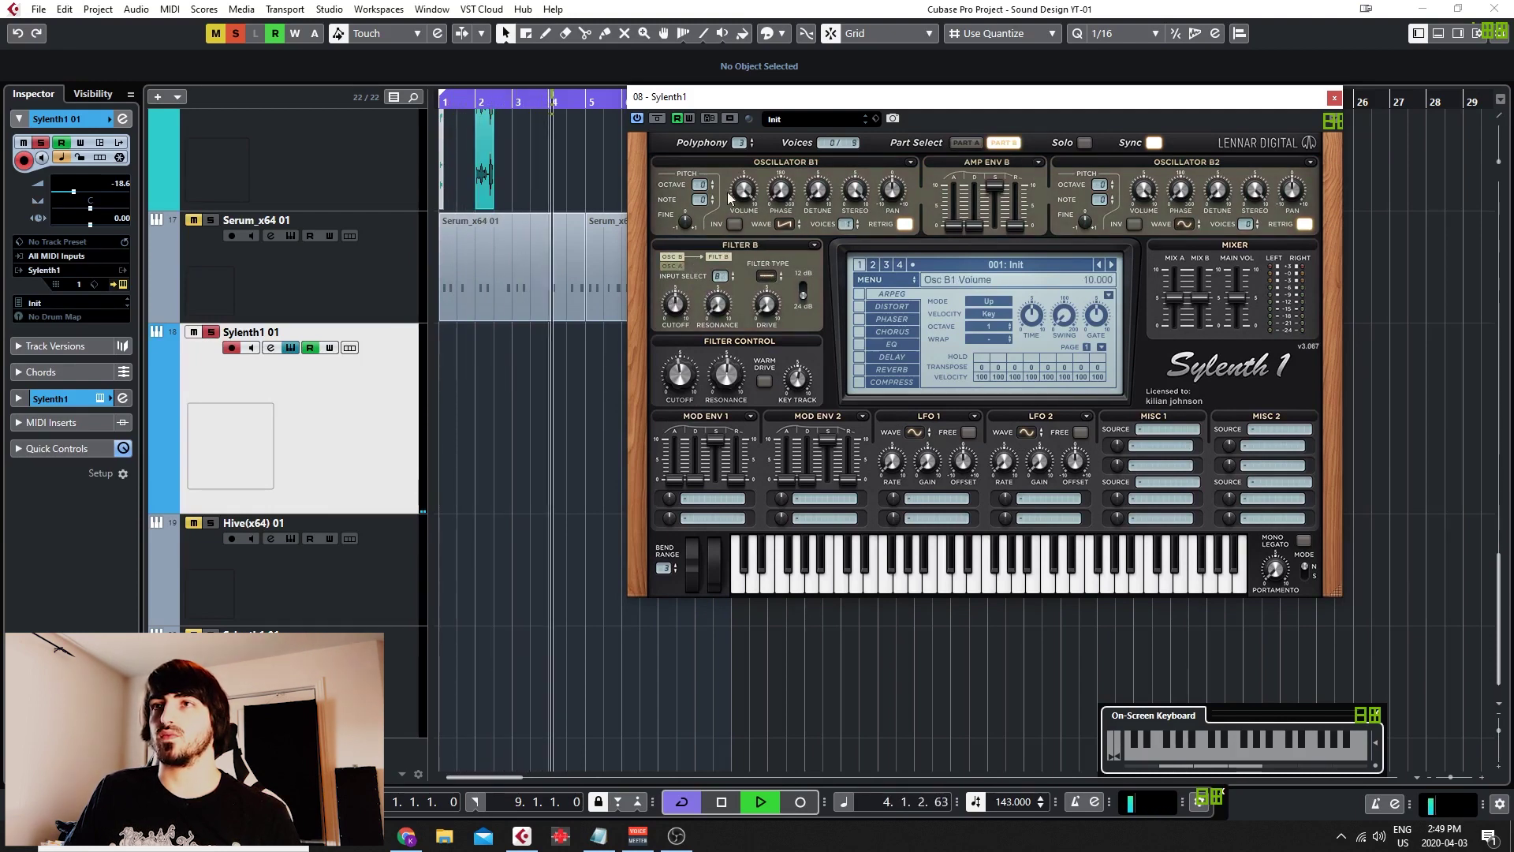
drag(706, 186, 707, 196)
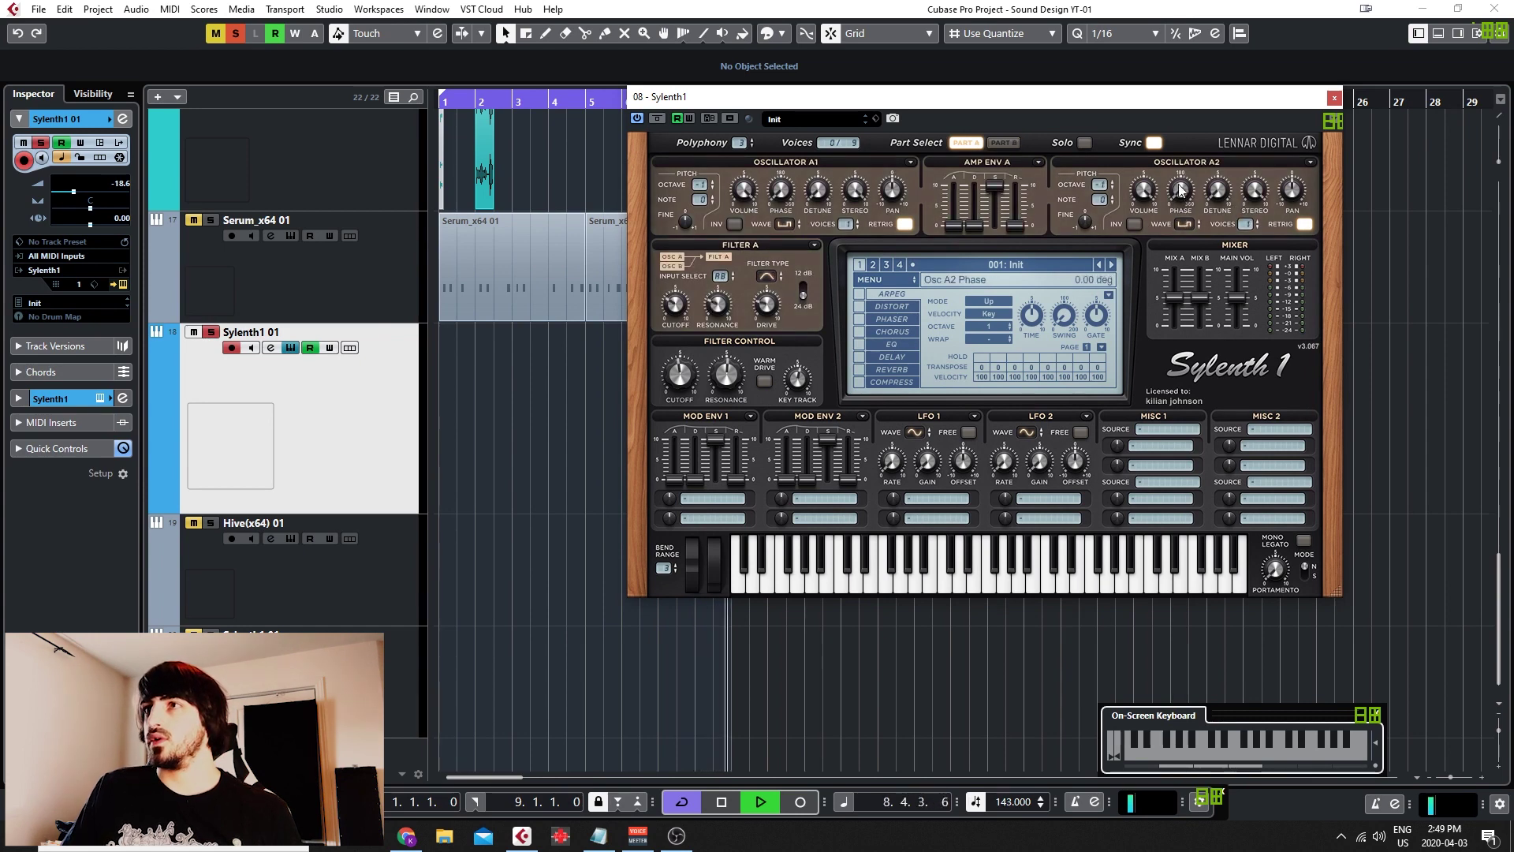
In Part A, set oscillator A2 to 8 voices and adjust its detune
drag(1245, 226, 1270, 145)
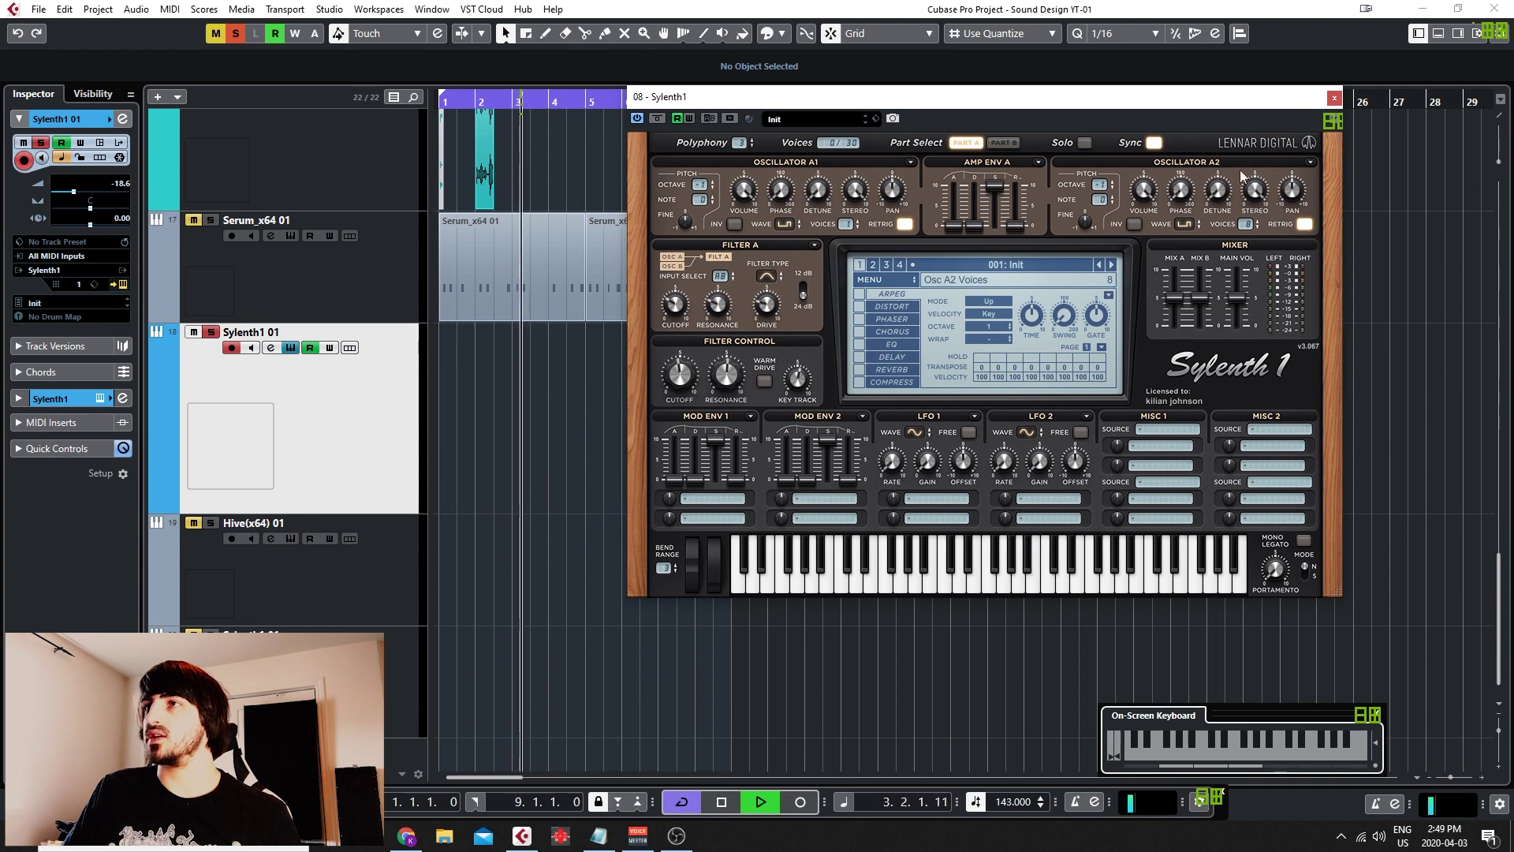
mouse_move(1241, 199)
mouse_down()
mouse_move(1245, 160)
mouse_move(1230, 198)
mouse_up()
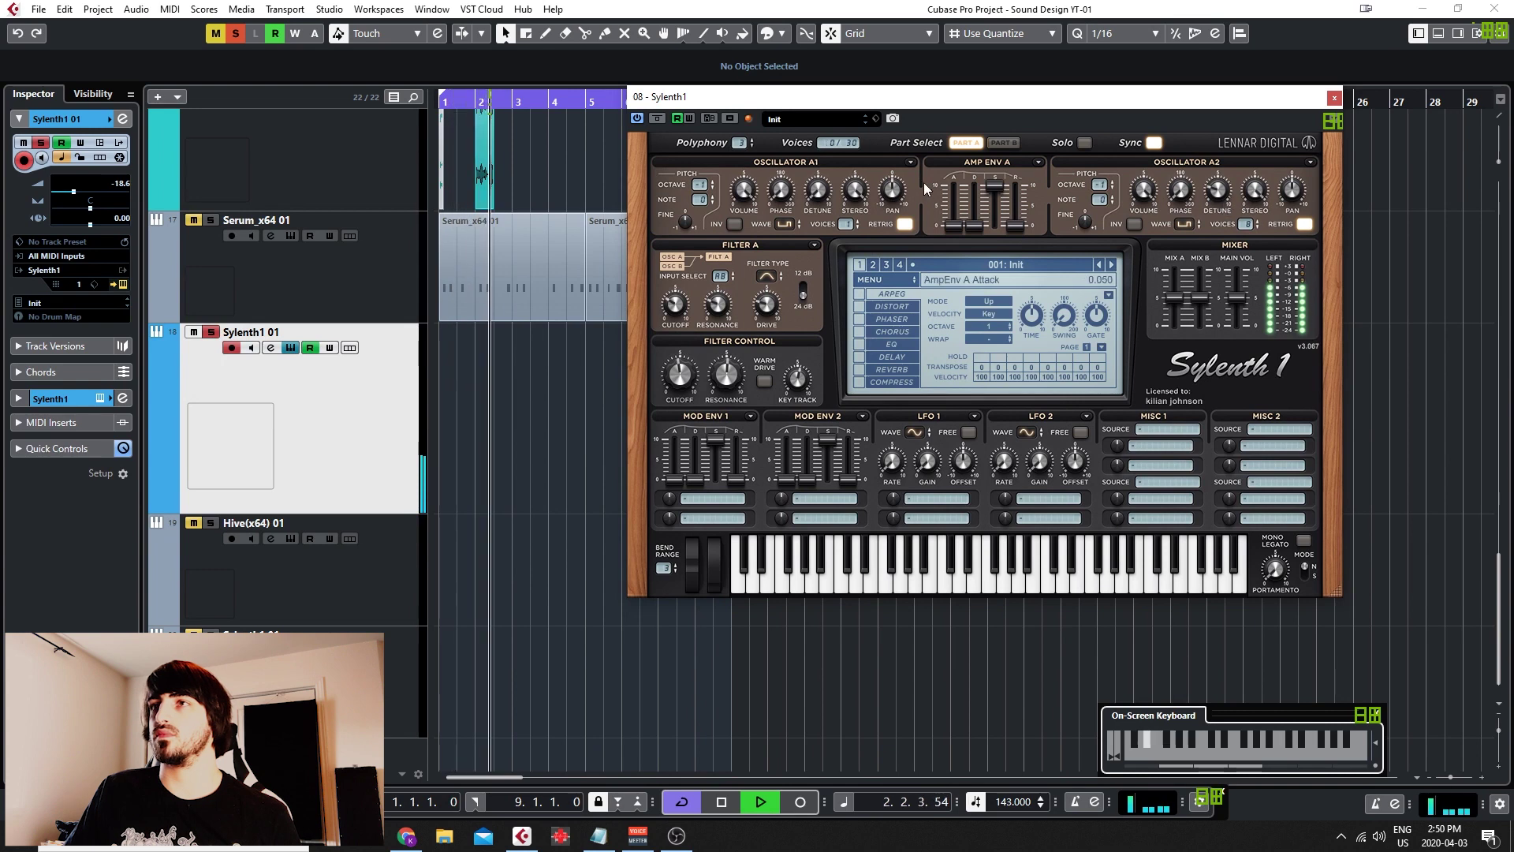
Compare the oscillator settings of Part B and Part A, ending on Part A
click(1004, 143)
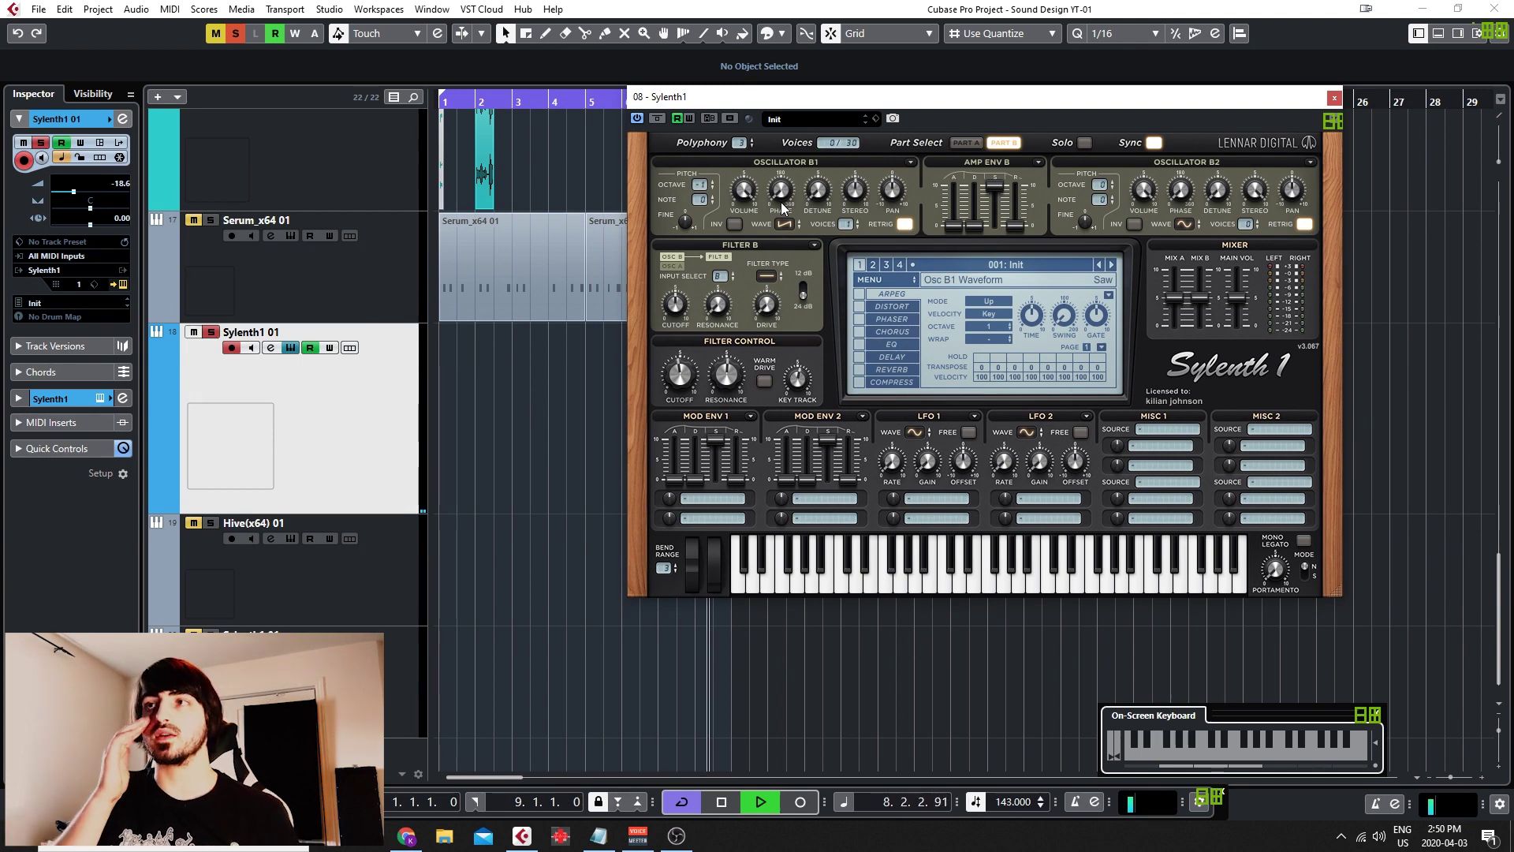
click(964, 145)
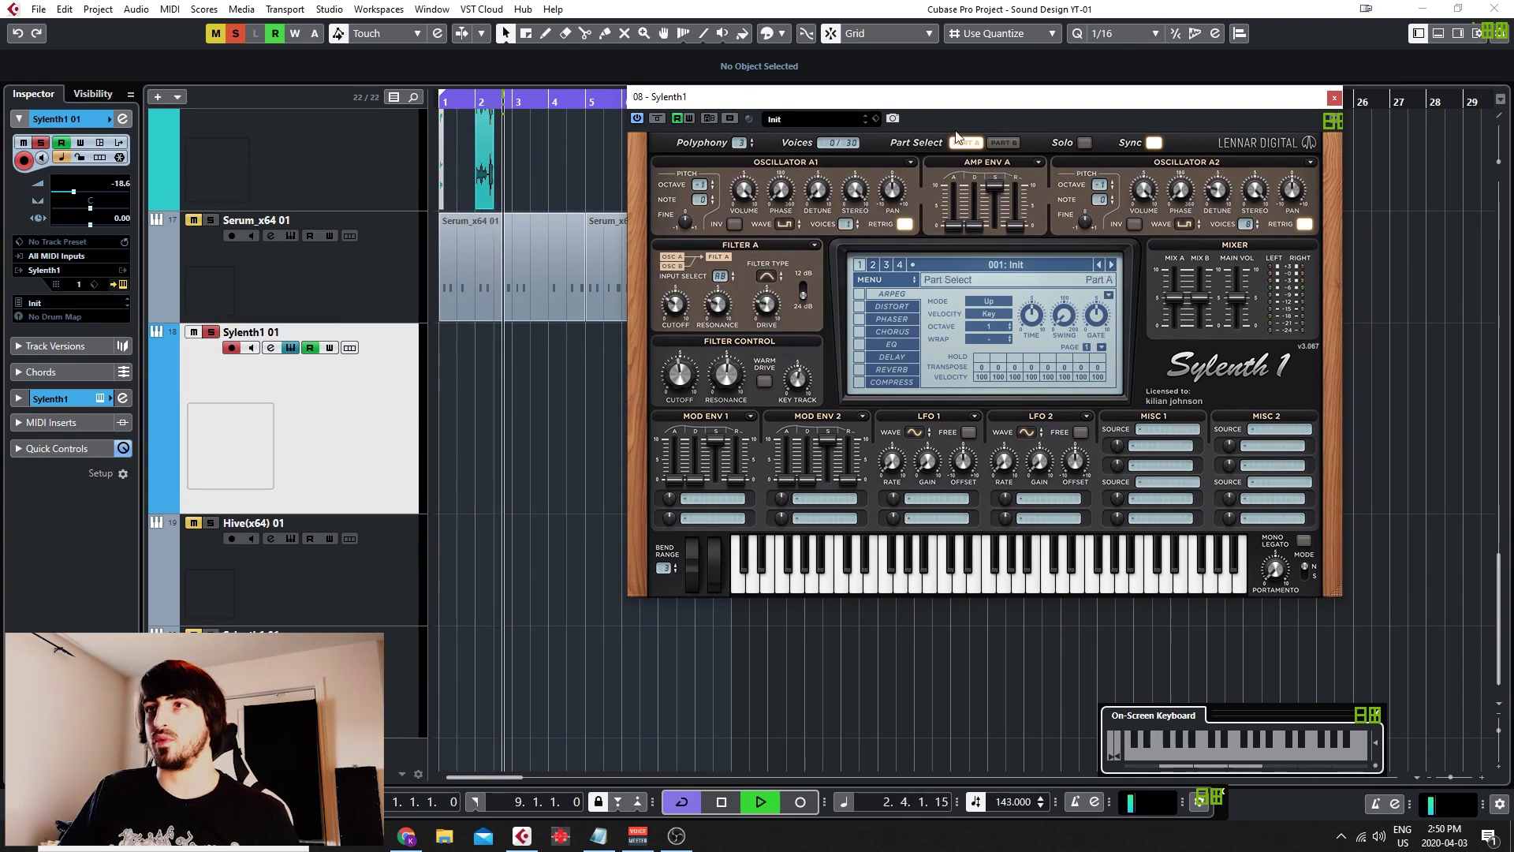
click(1003, 143)
click(978, 143)
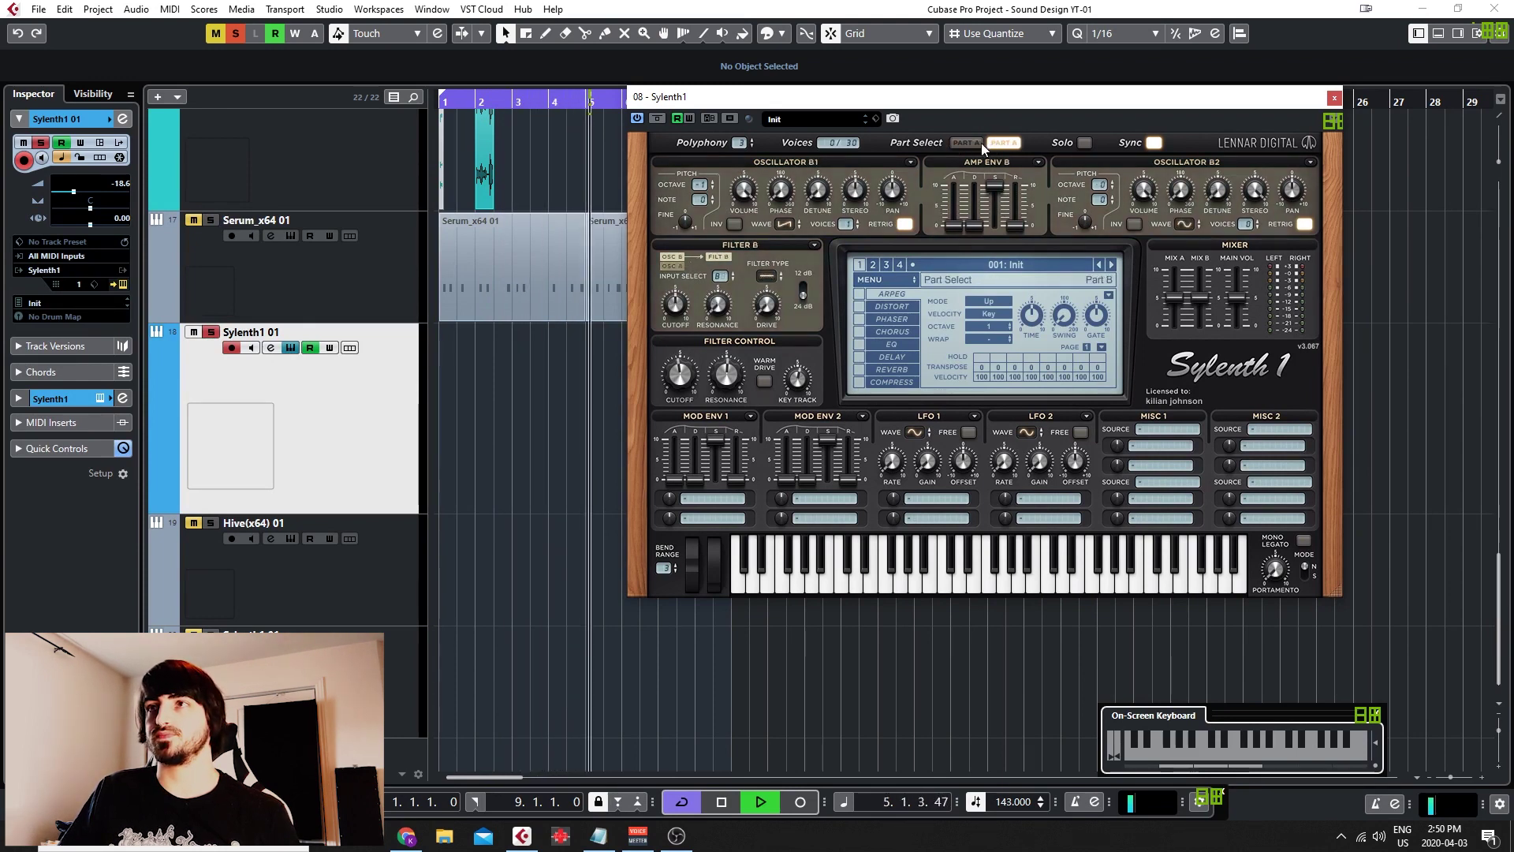
Route Mod Env 1 to Cutoff A and B and shape it with a low sustain and a medium decay
click(722, 497)
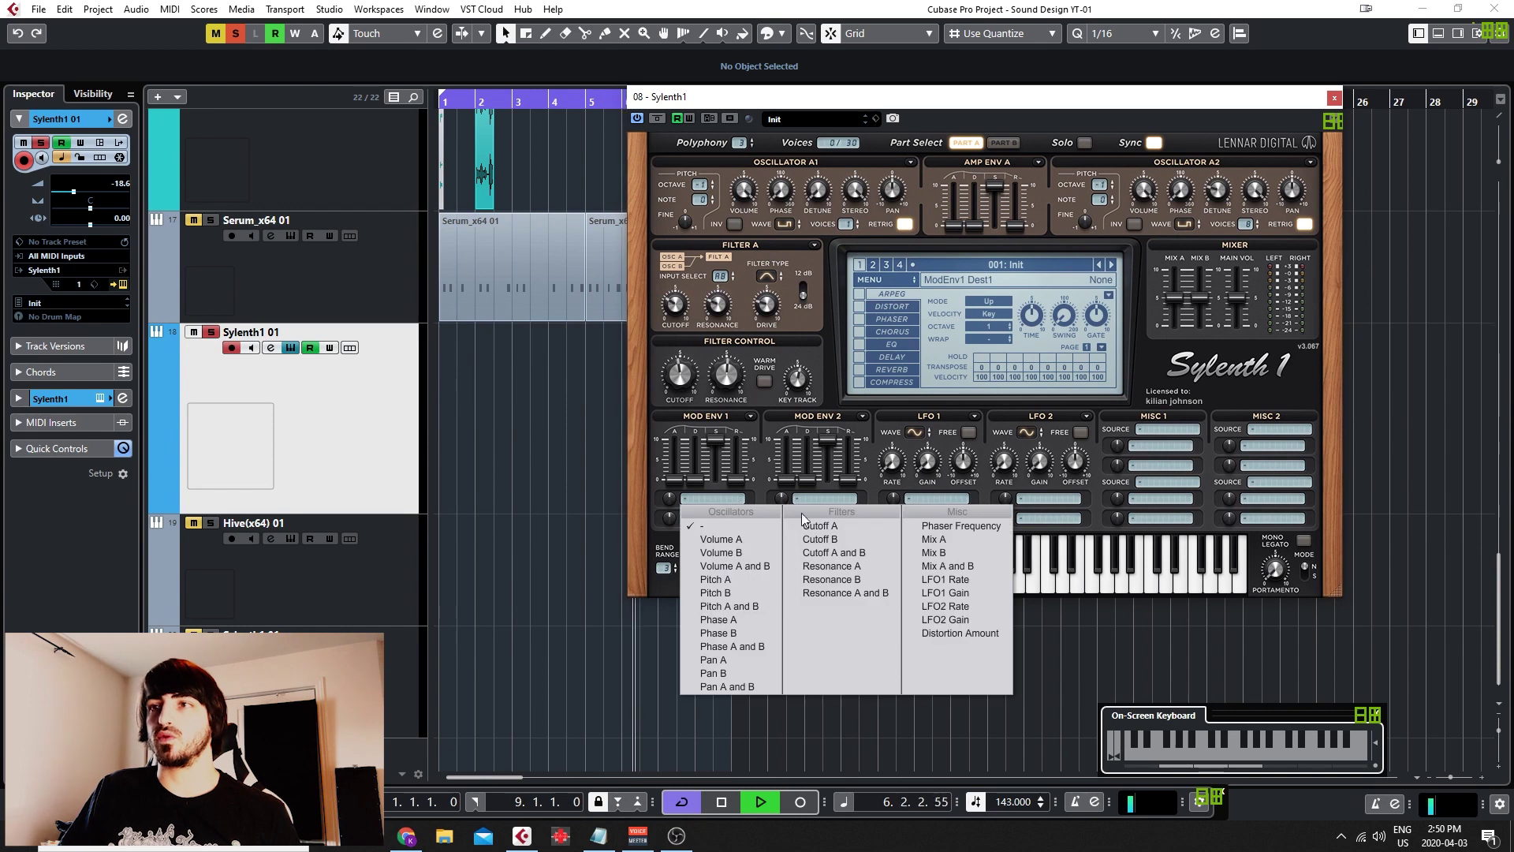
click(853, 554)
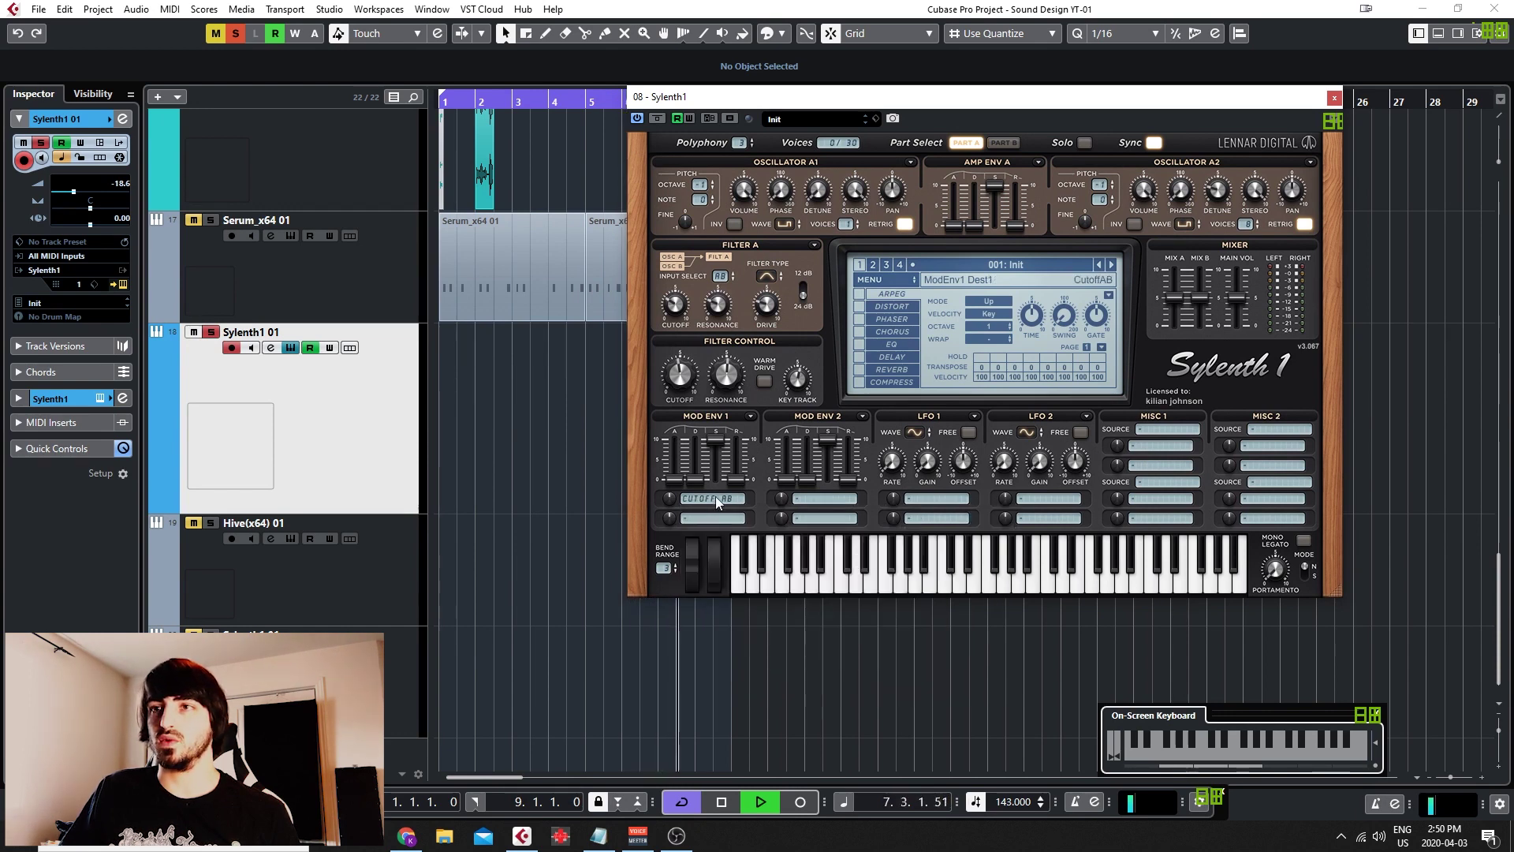
drag(717, 452, 714, 602)
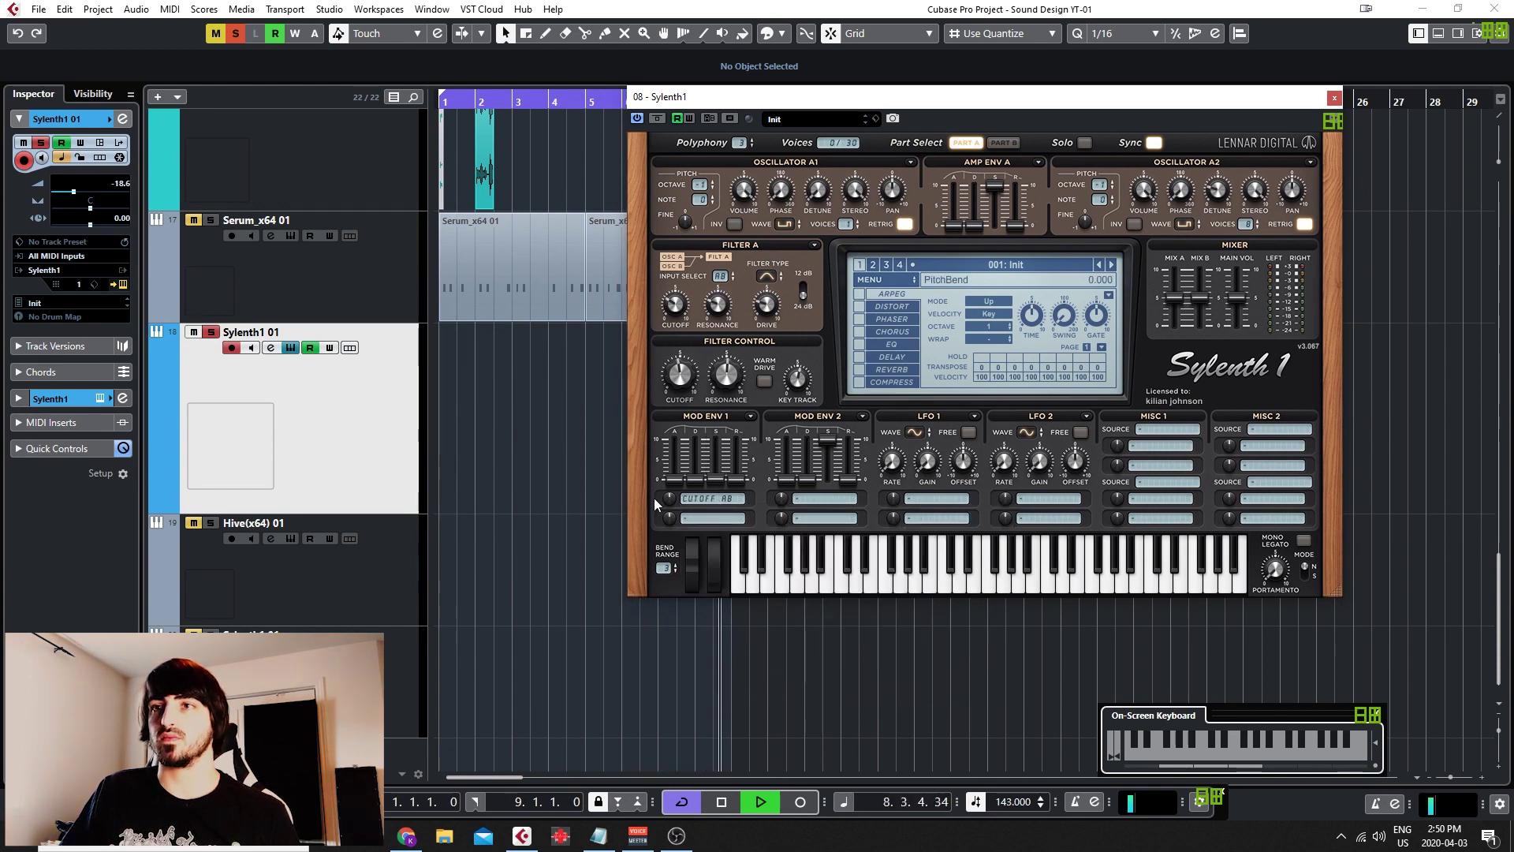
drag(694, 479, 700, 367)
drag(715, 469, 720, 478)
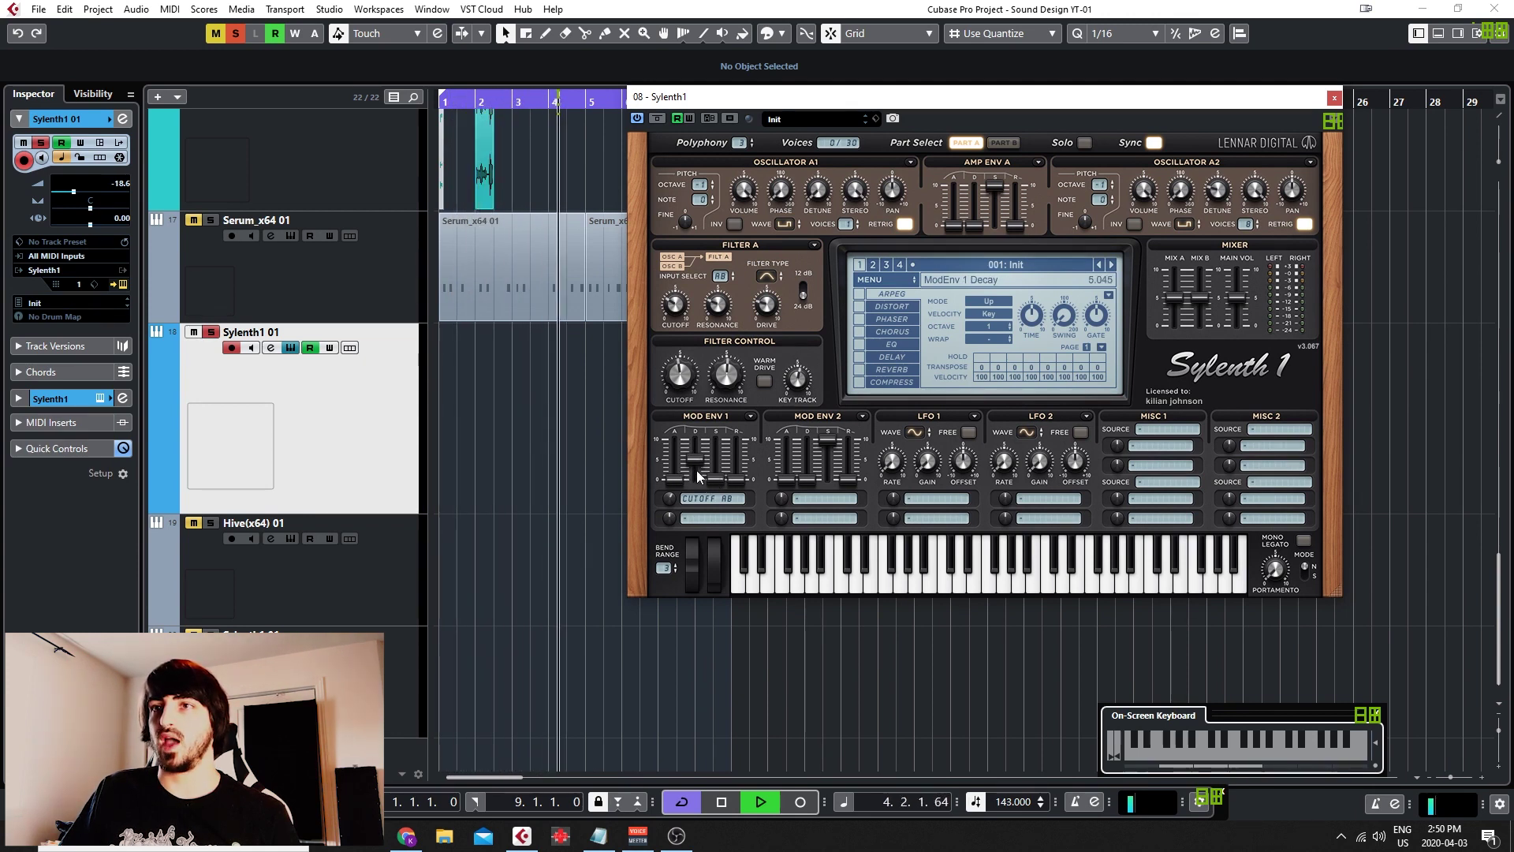
mouse_move(700, 463)
mouse_down()
mouse_move(724, 481)
mouse_move(731, 453)
mouse_move(728, 467)
mouse_move(699, 447)
mouse_move(700, 489)
mouse_move(716, 492)
mouse_move(716, 475)
mouse_move(705, 496)
mouse_move(707, 462)
mouse_up()
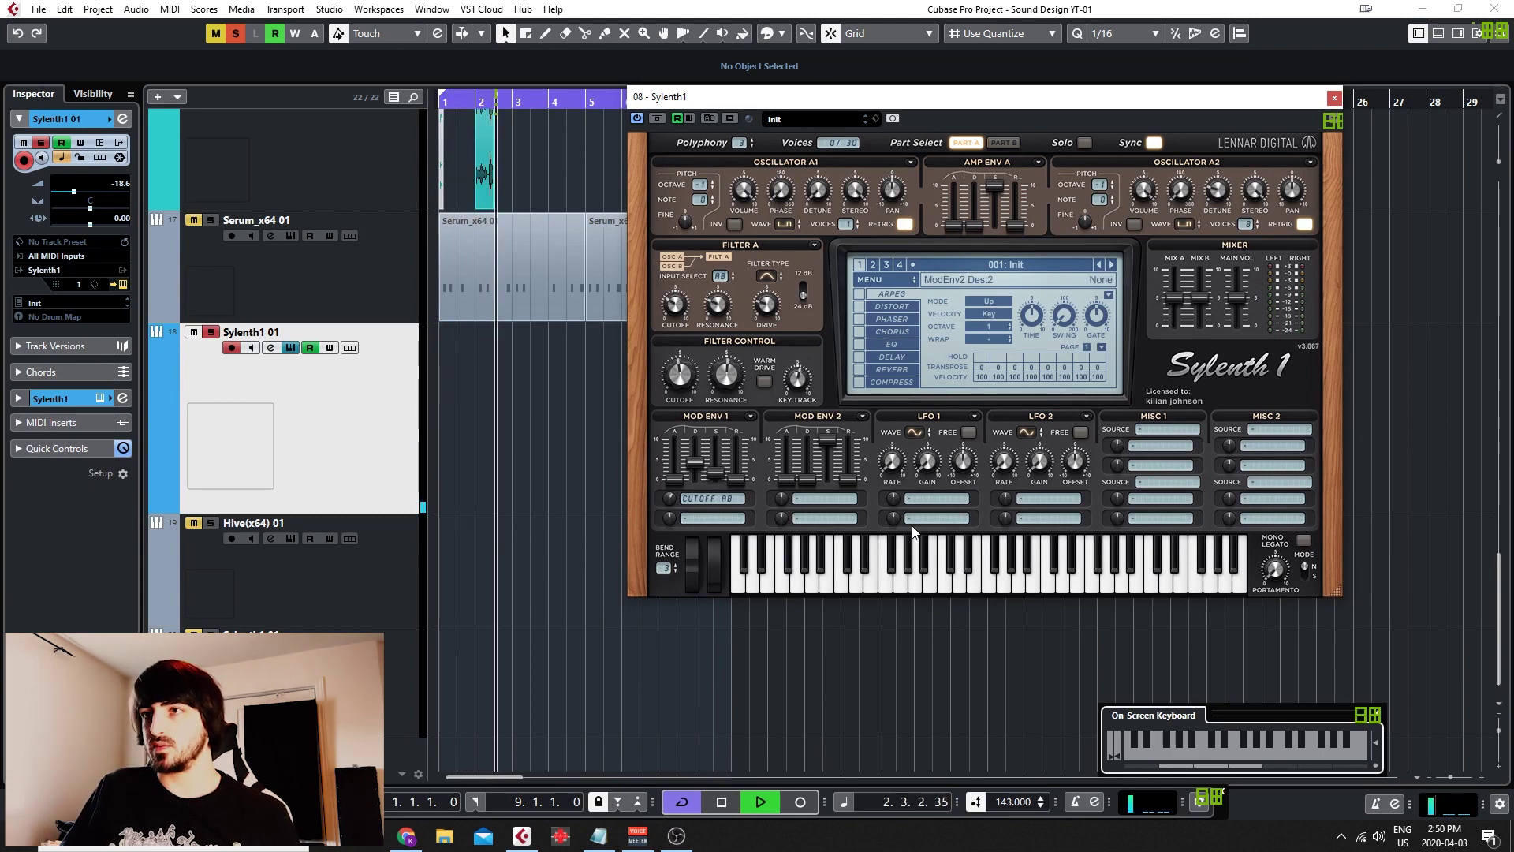
Route LFO 1 to Cutoff A and B, adjust its rate and enable its Free mode
click(932, 500)
click(1063, 554)
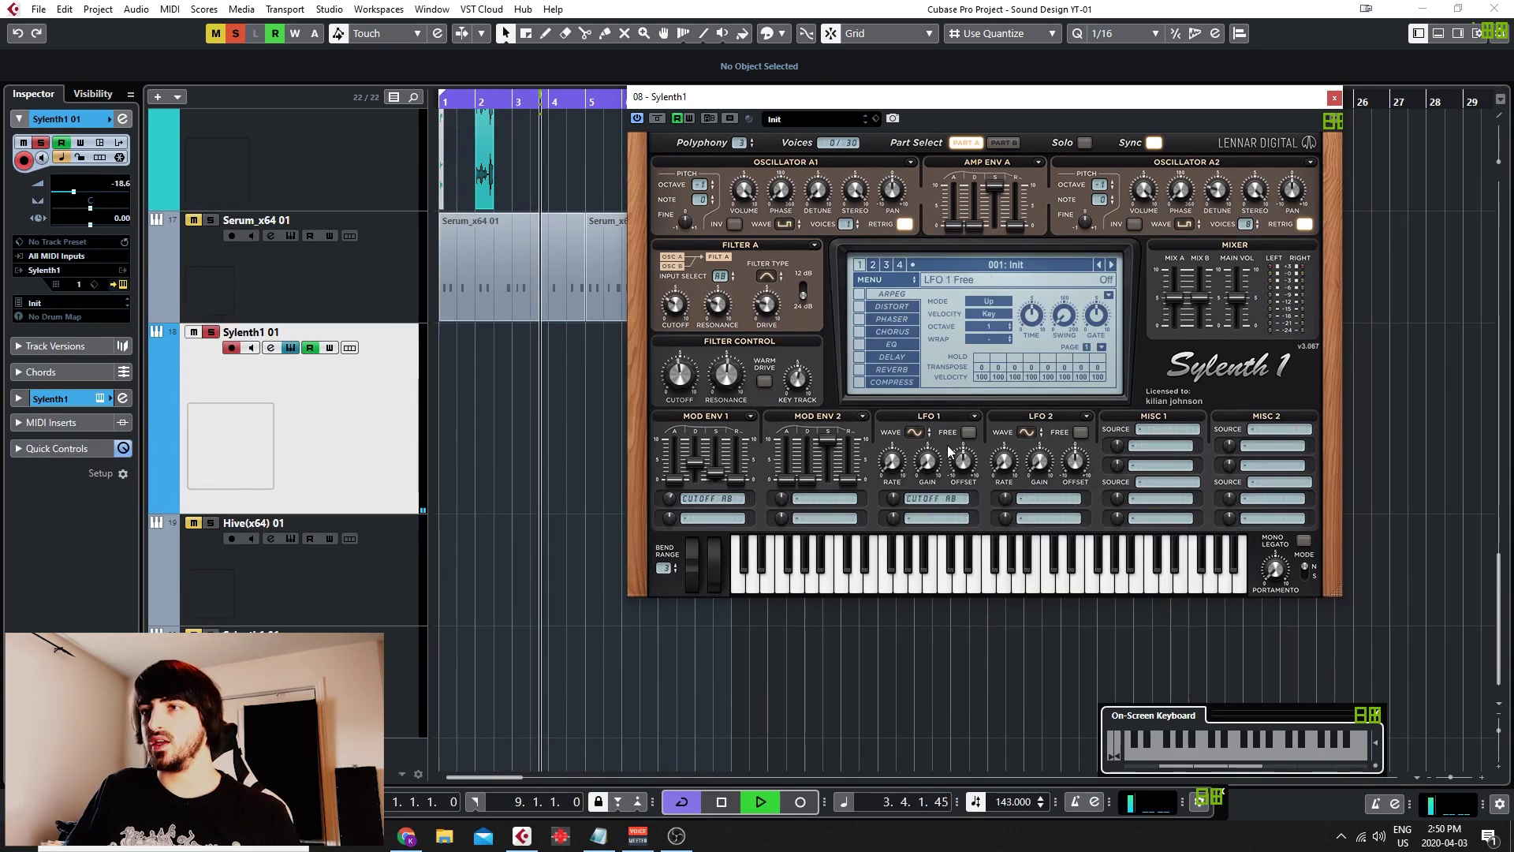
drag(898, 463, 898, 435)
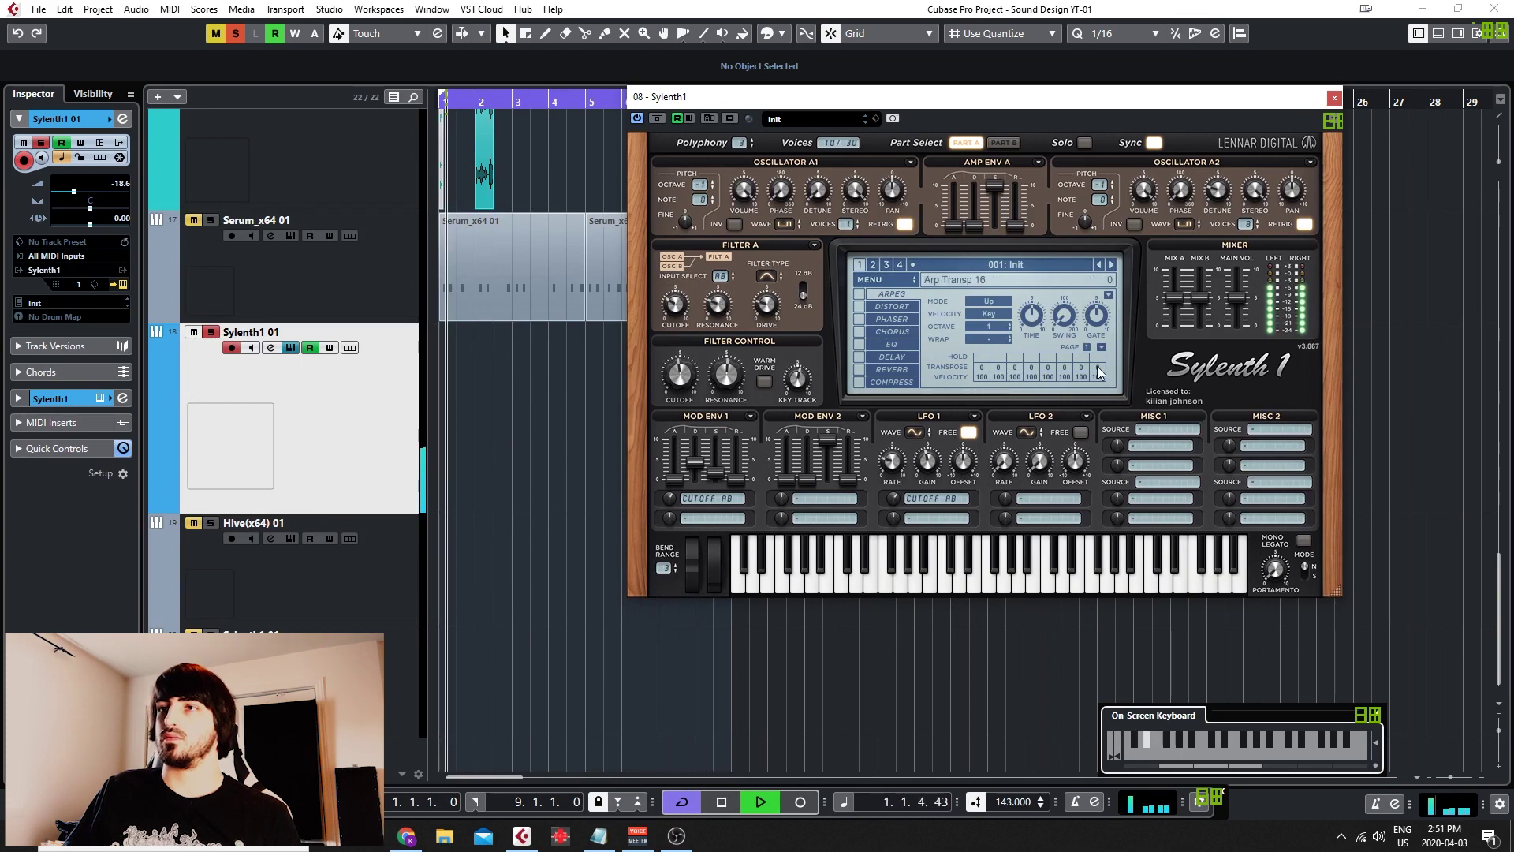
Shape Amp Env A by lowering its sustain and raising its decay
drag(995, 187, 999, 364)
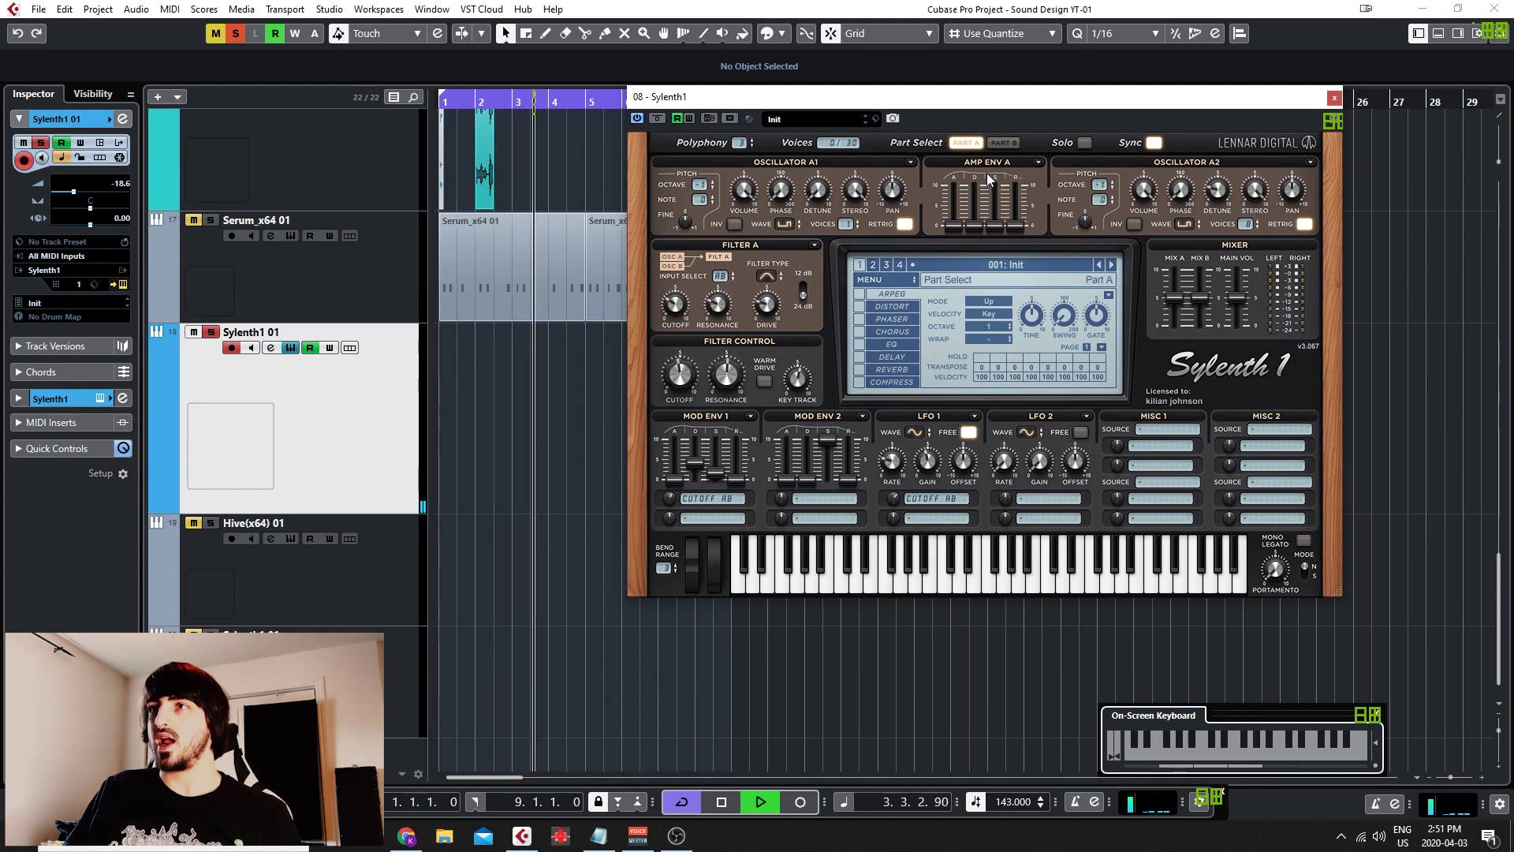
drag(983, 219, 988, 168)
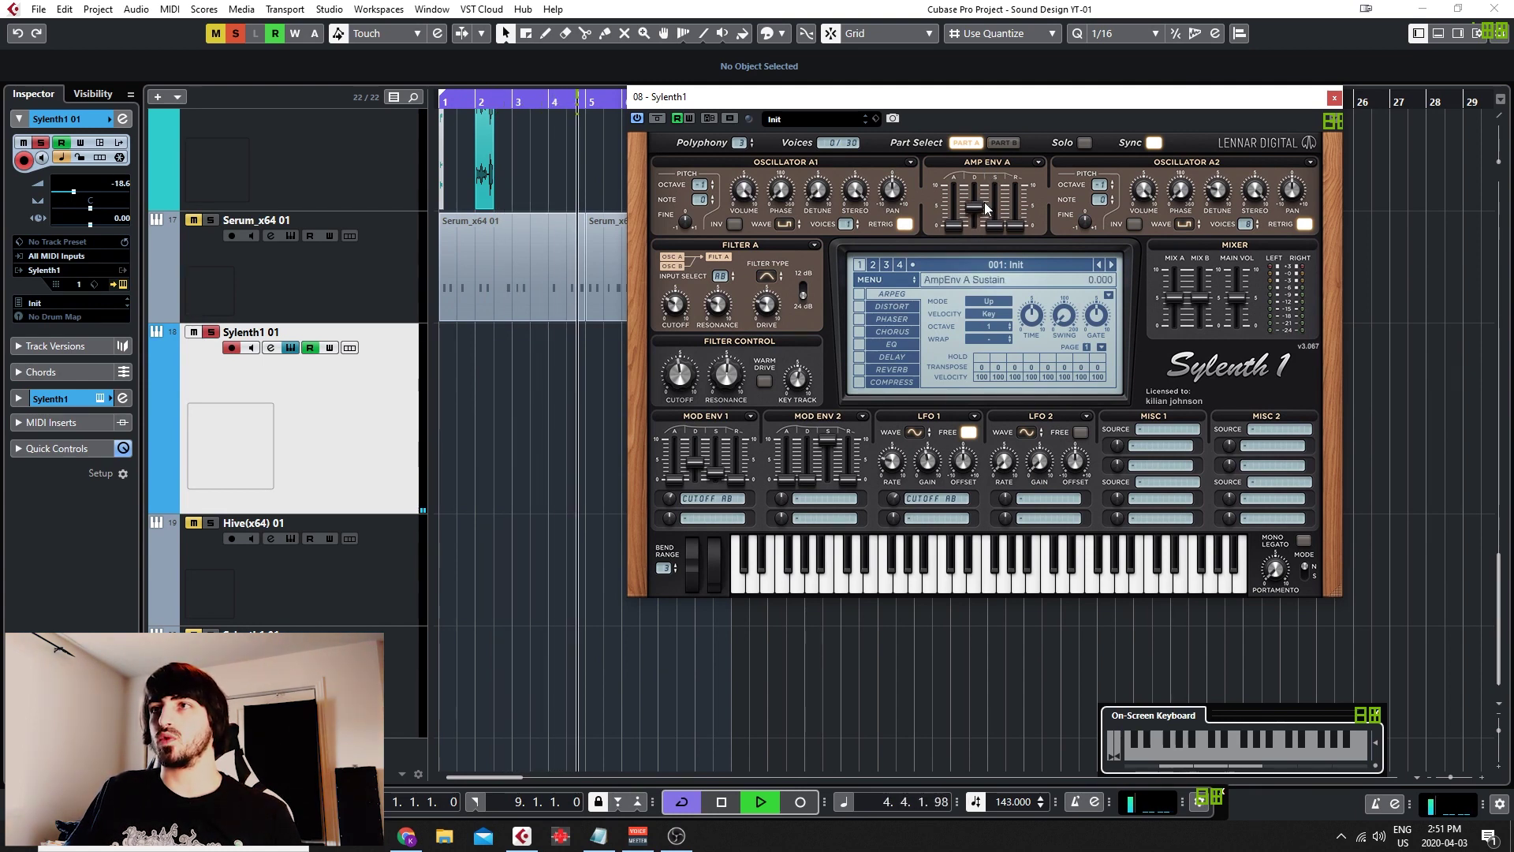
mouse_move(992, 225)
mouse_down()
mouse_move(992, 180)
mouse_move(995, 209)
mouse_up()
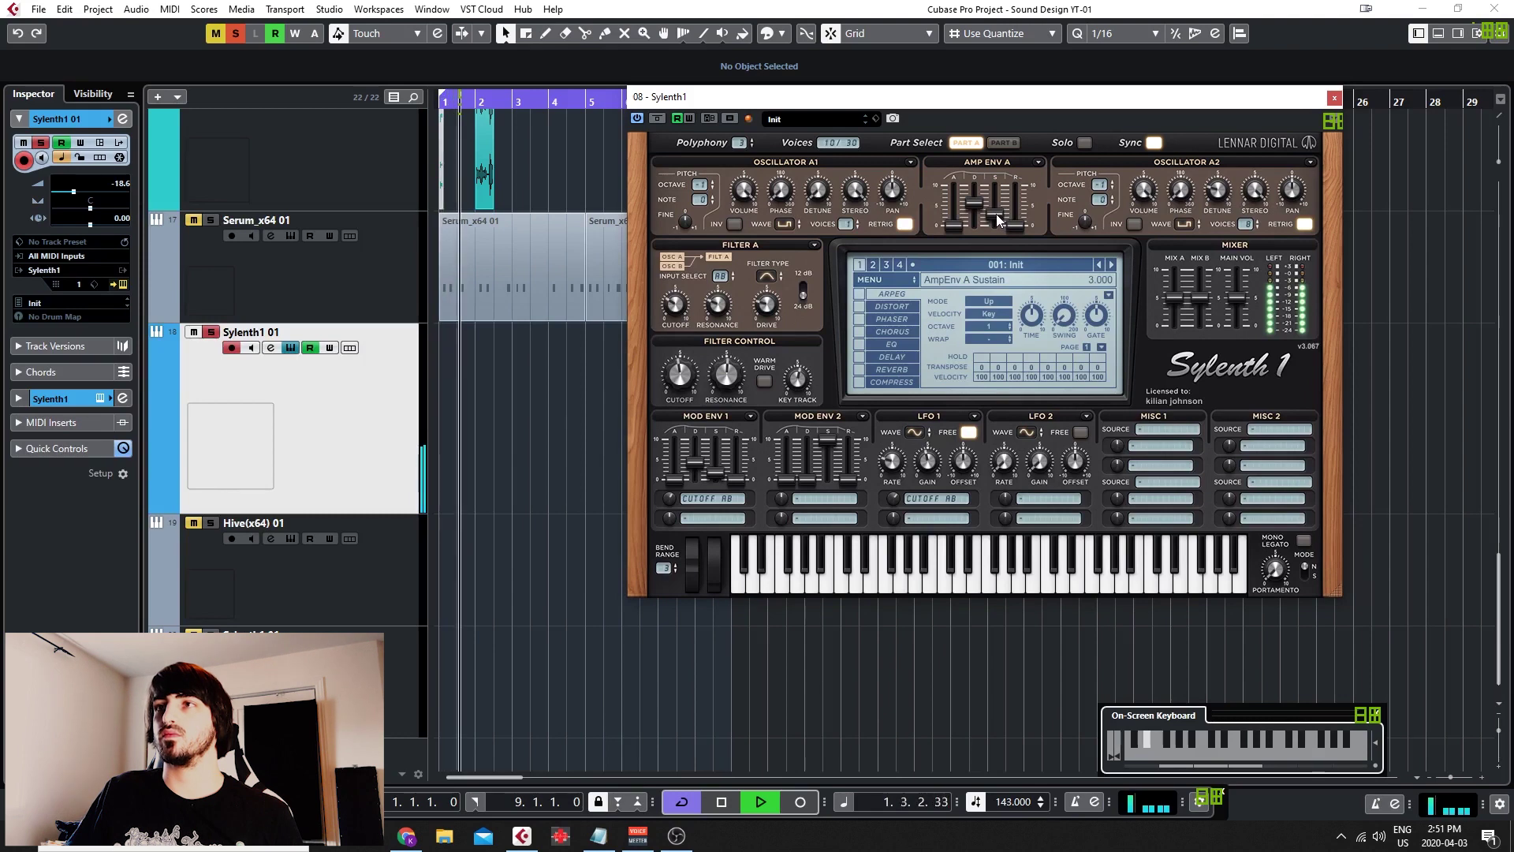
drag(996, 214, 995, 206)
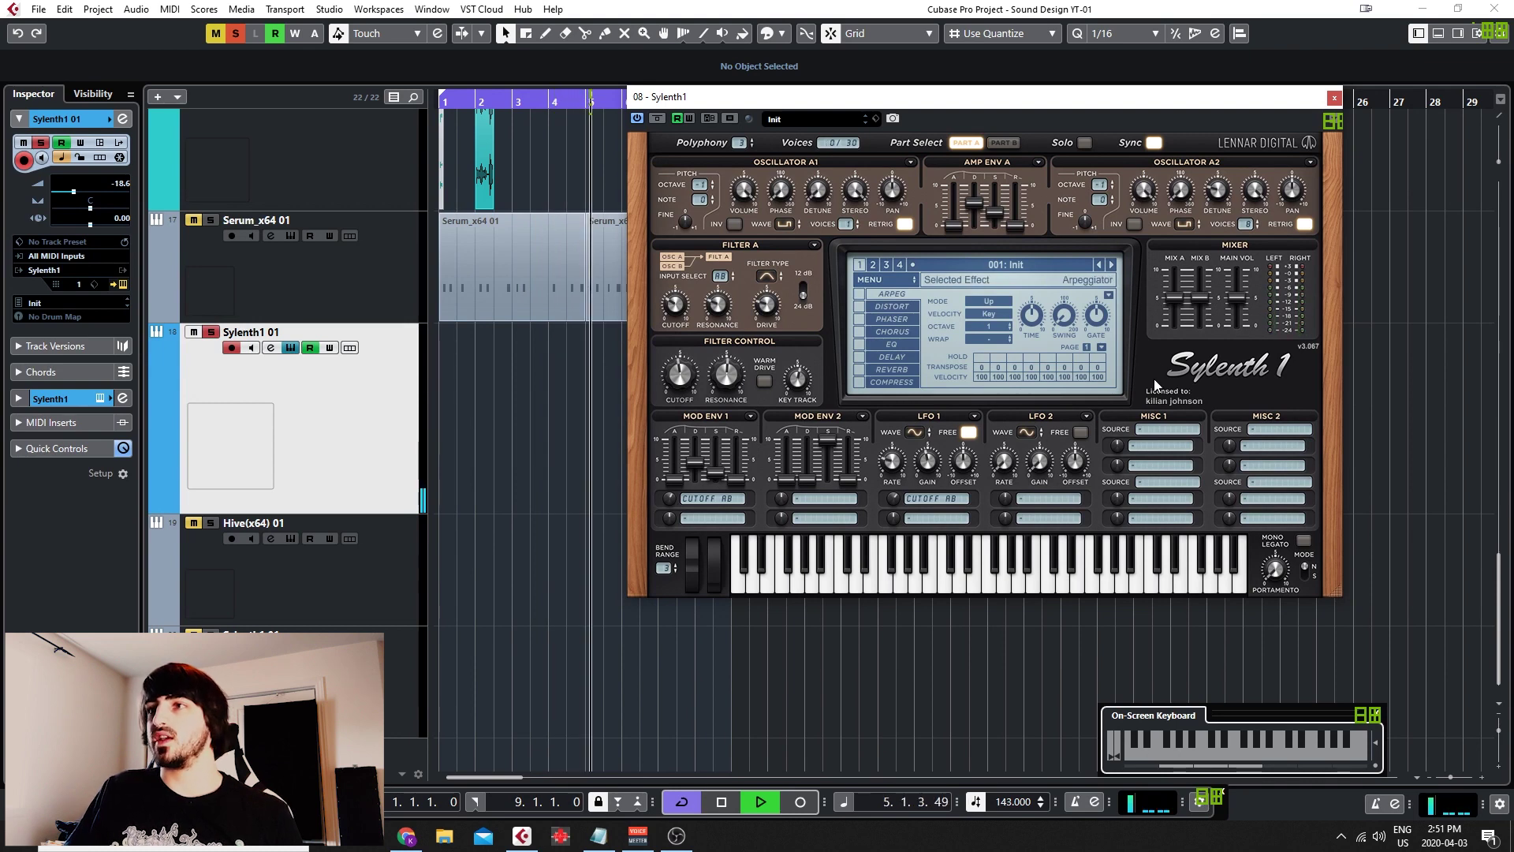
Enable the distortion effect, choose the FoldBack type and set its amount to about 4.1
click(884, 305)
click(859, 306)
click(1033, 309)
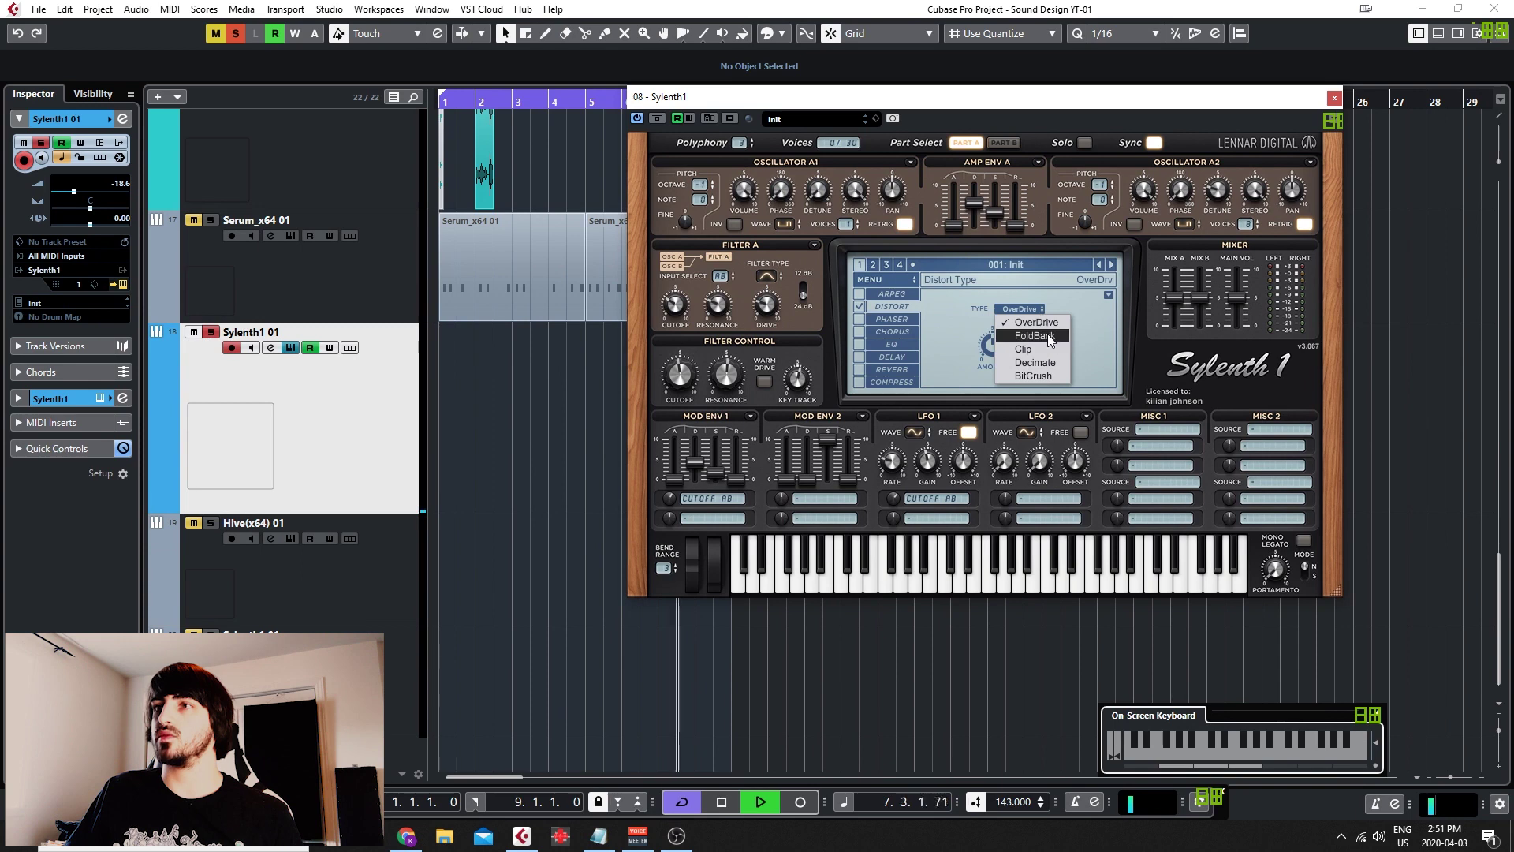
click(1034, 335)
drag(995, 352, 996, 376)
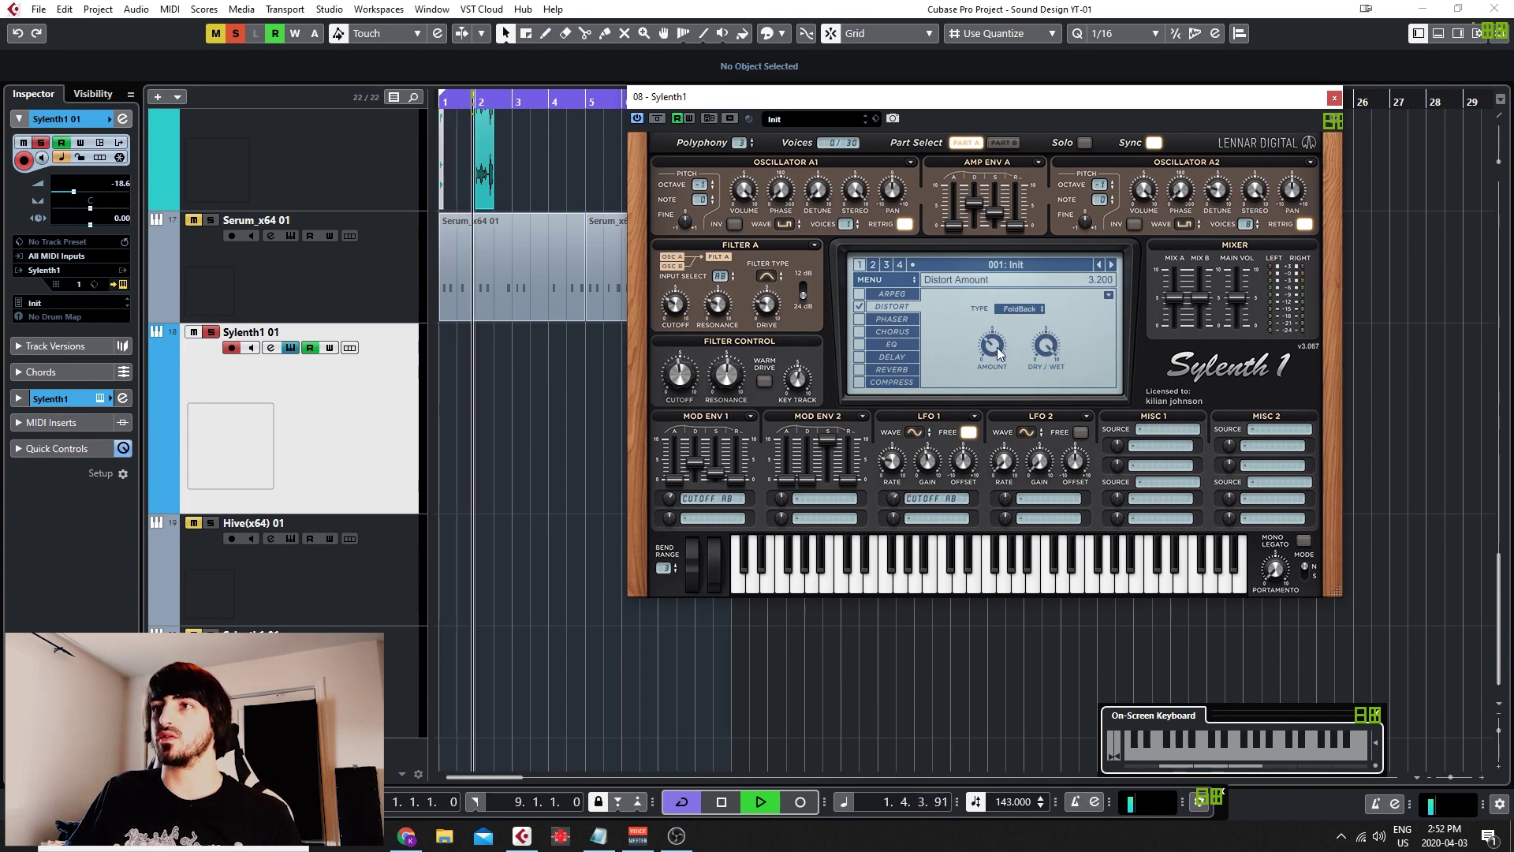
mouse_move(997, 353)
mouse_down()
mouse_move(995, 367)
mouse_move(1000, 339)
mouse_up()
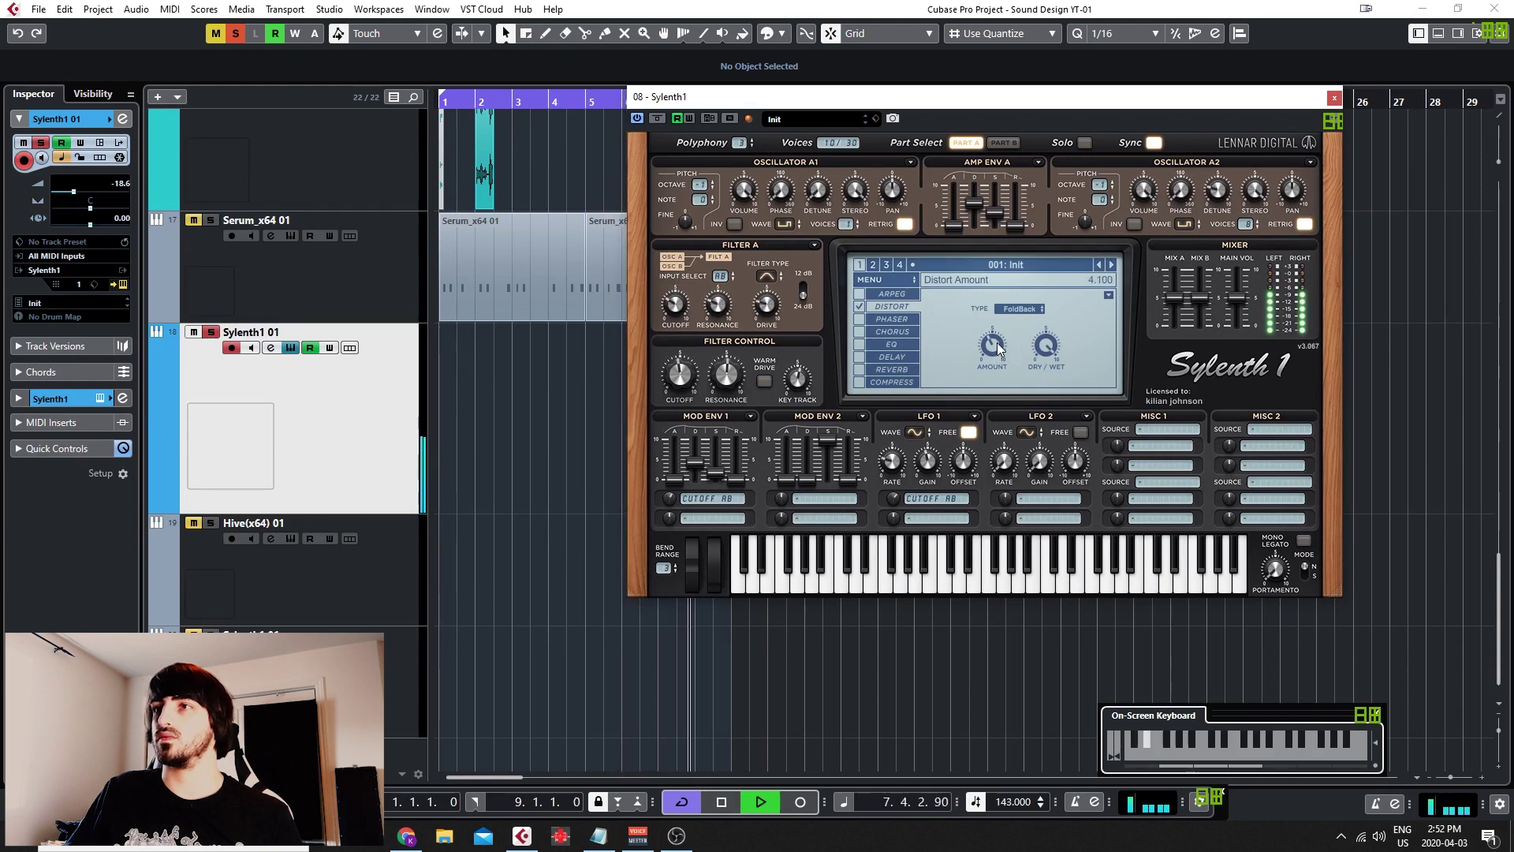
Enable the EQ effect, adjust its bass frequency and set the treble to 15 dB
click(859, 344)
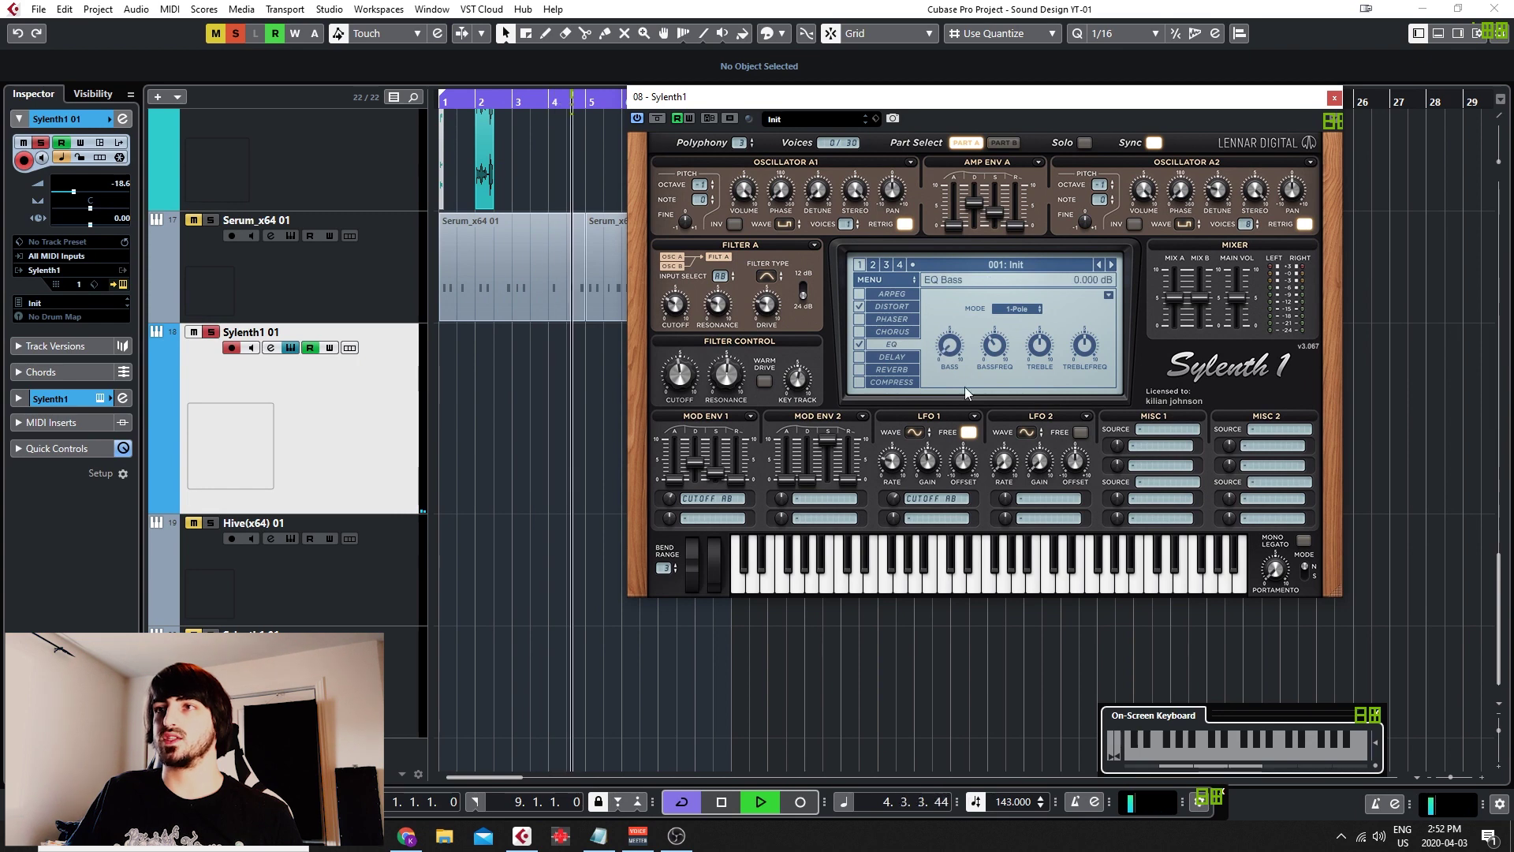
drag(999, 345, 999, 350)
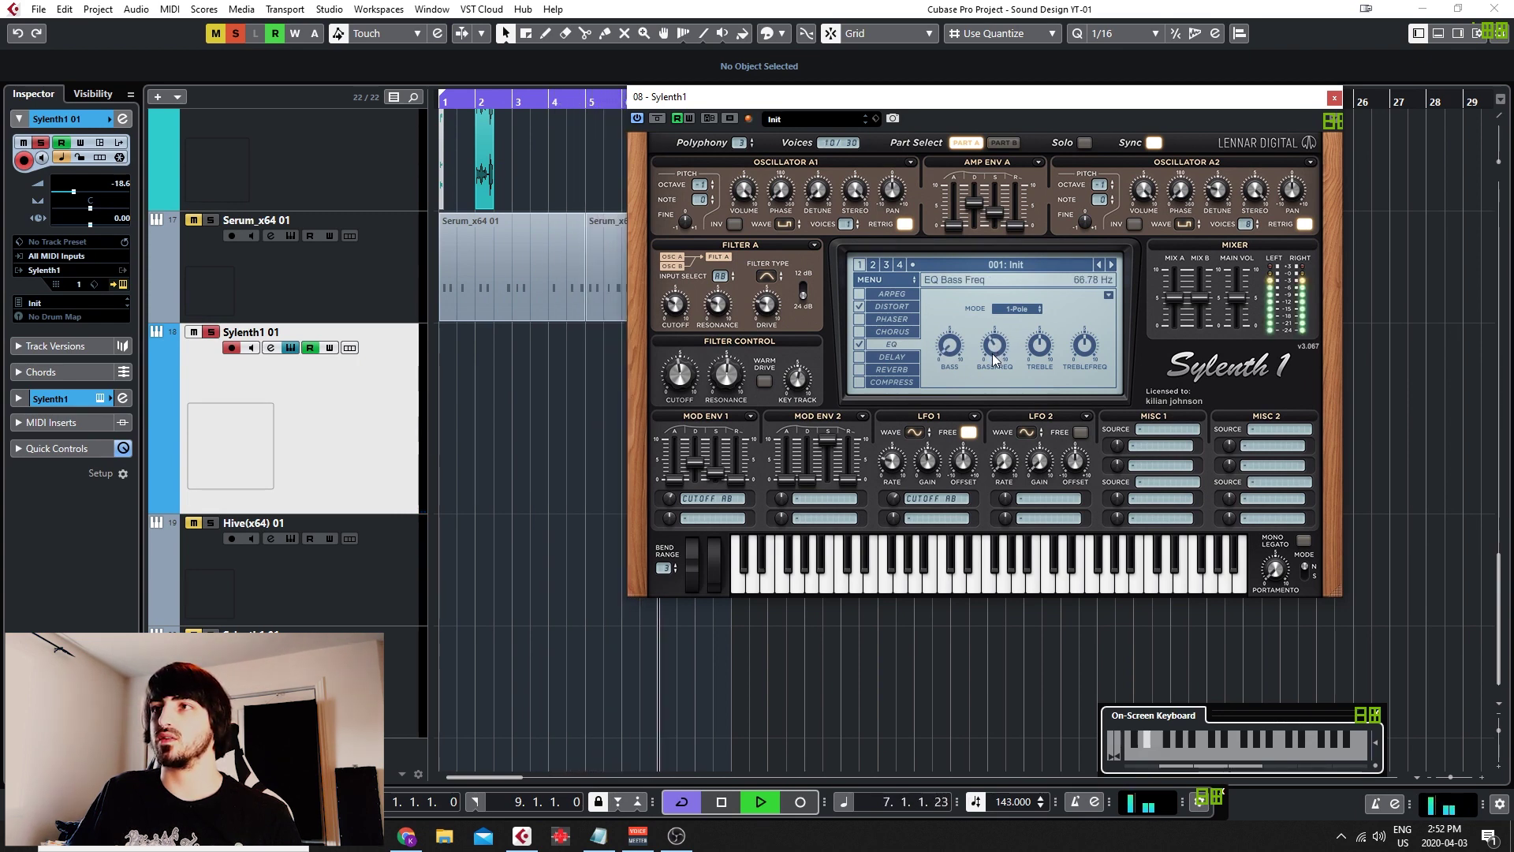
drag(992, 354, 994, 352)
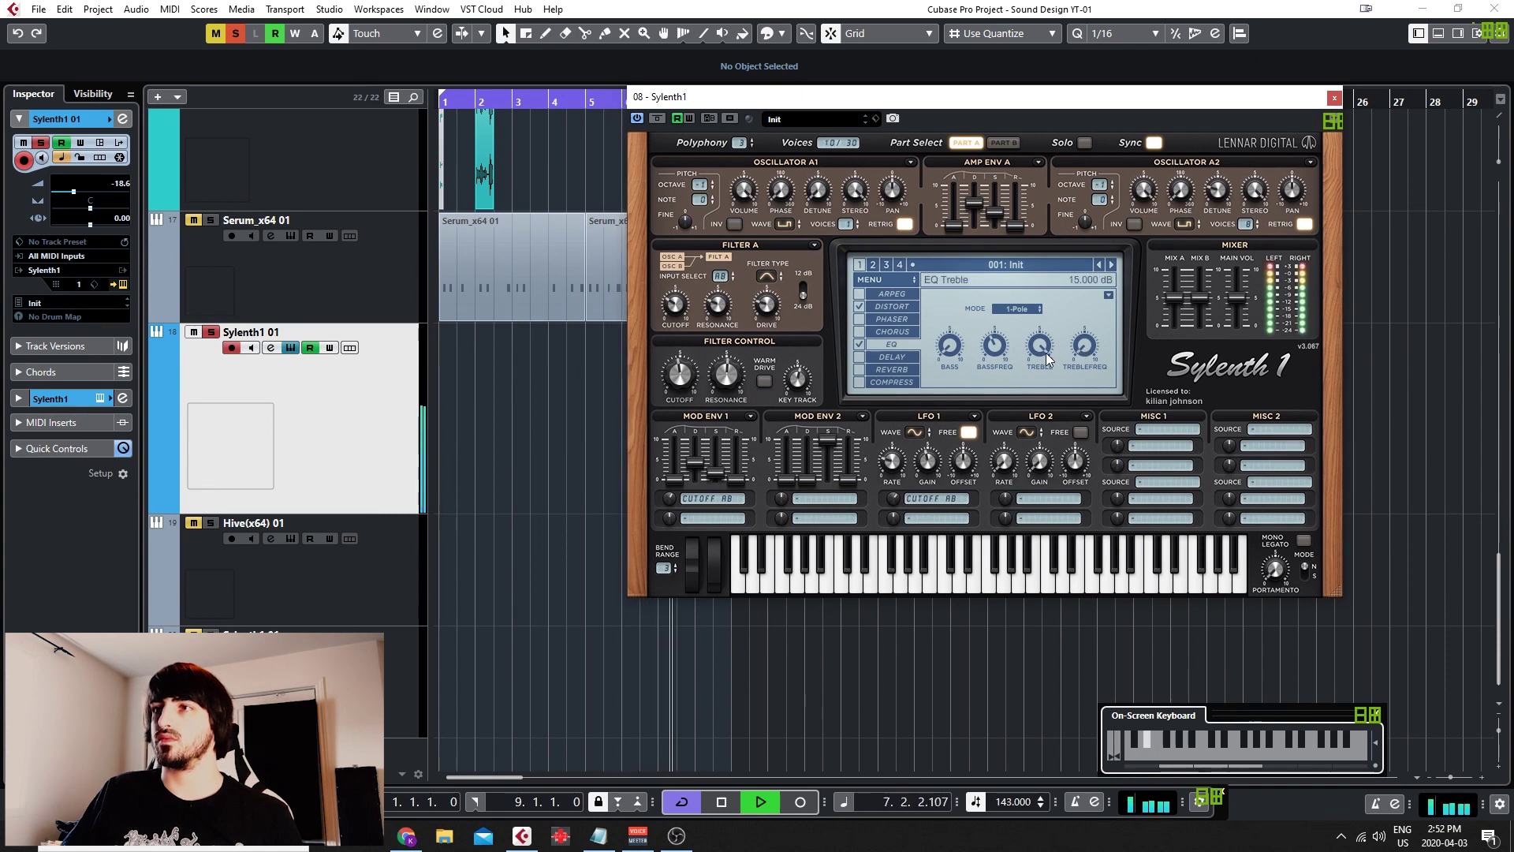
drag(1039, 412, 1033, 380)
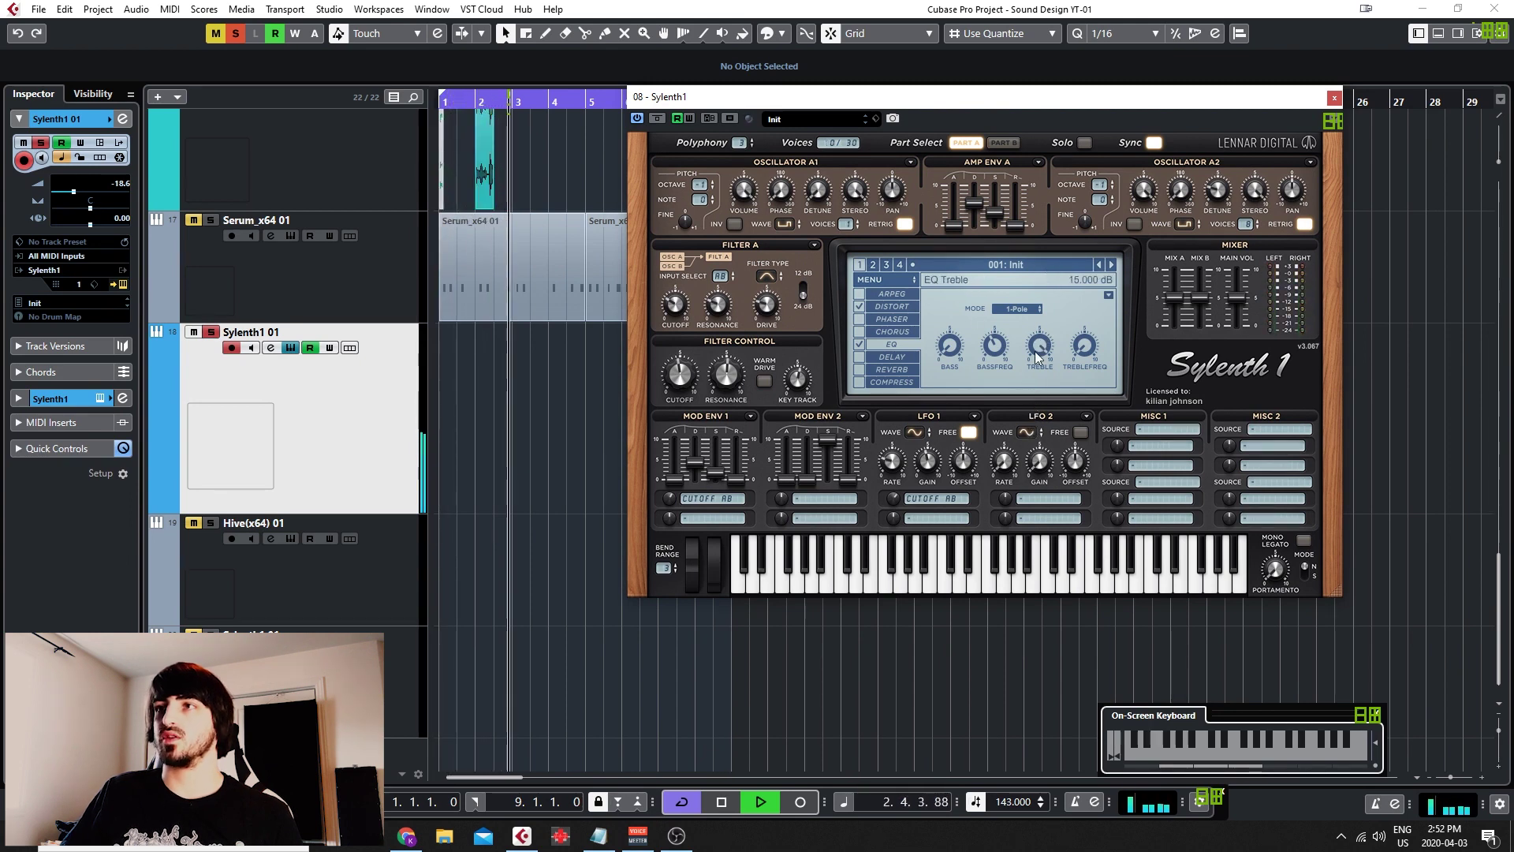
Raise Mix A in the mixer and set the main volume to 4.5
drag(1181, 298, 1180, 265)
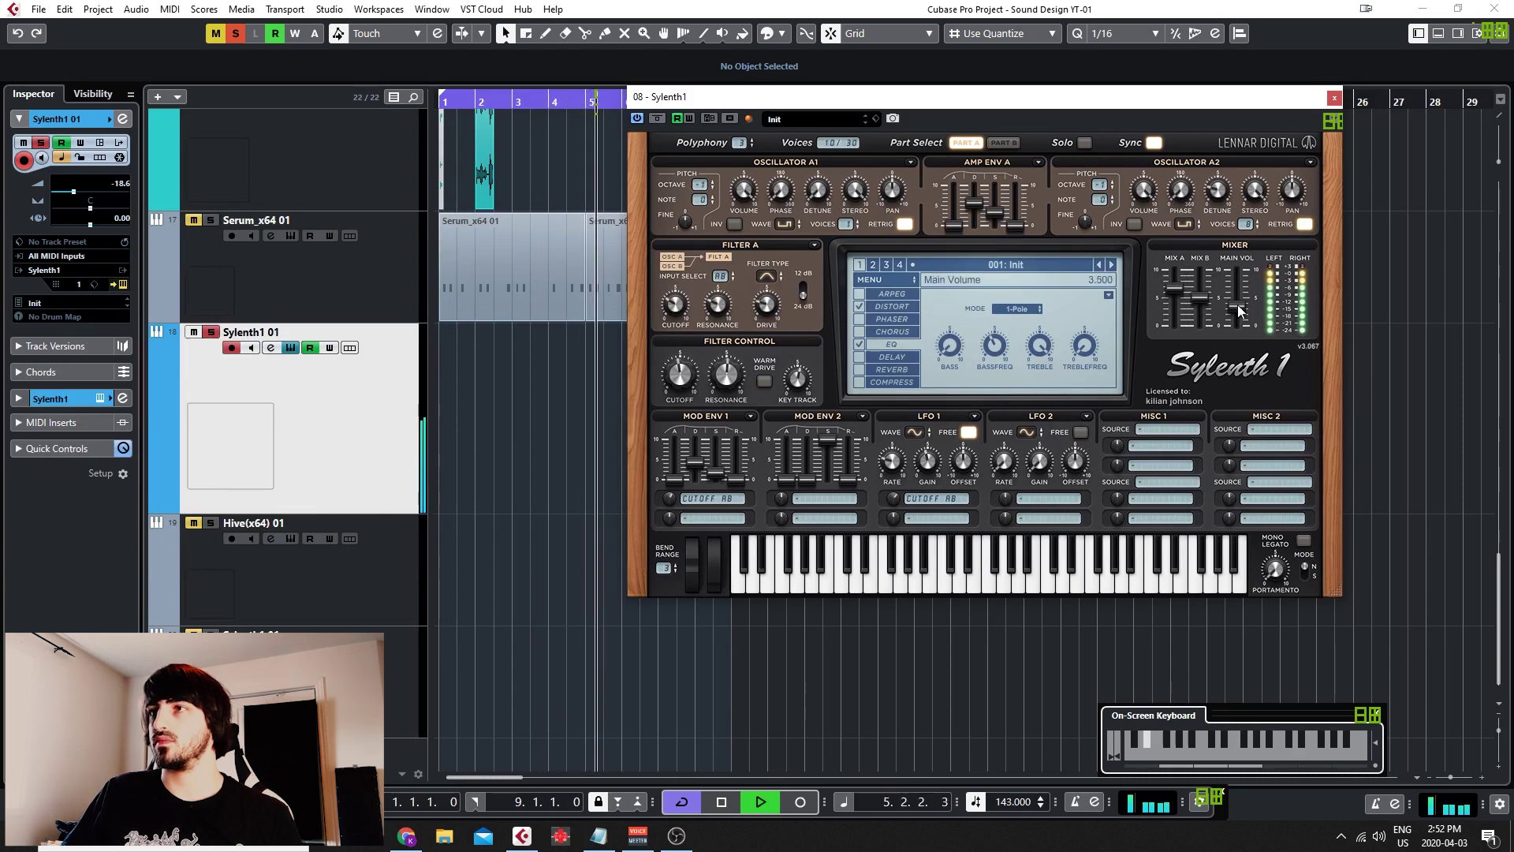
drag(1237, 318, 1235, 287)
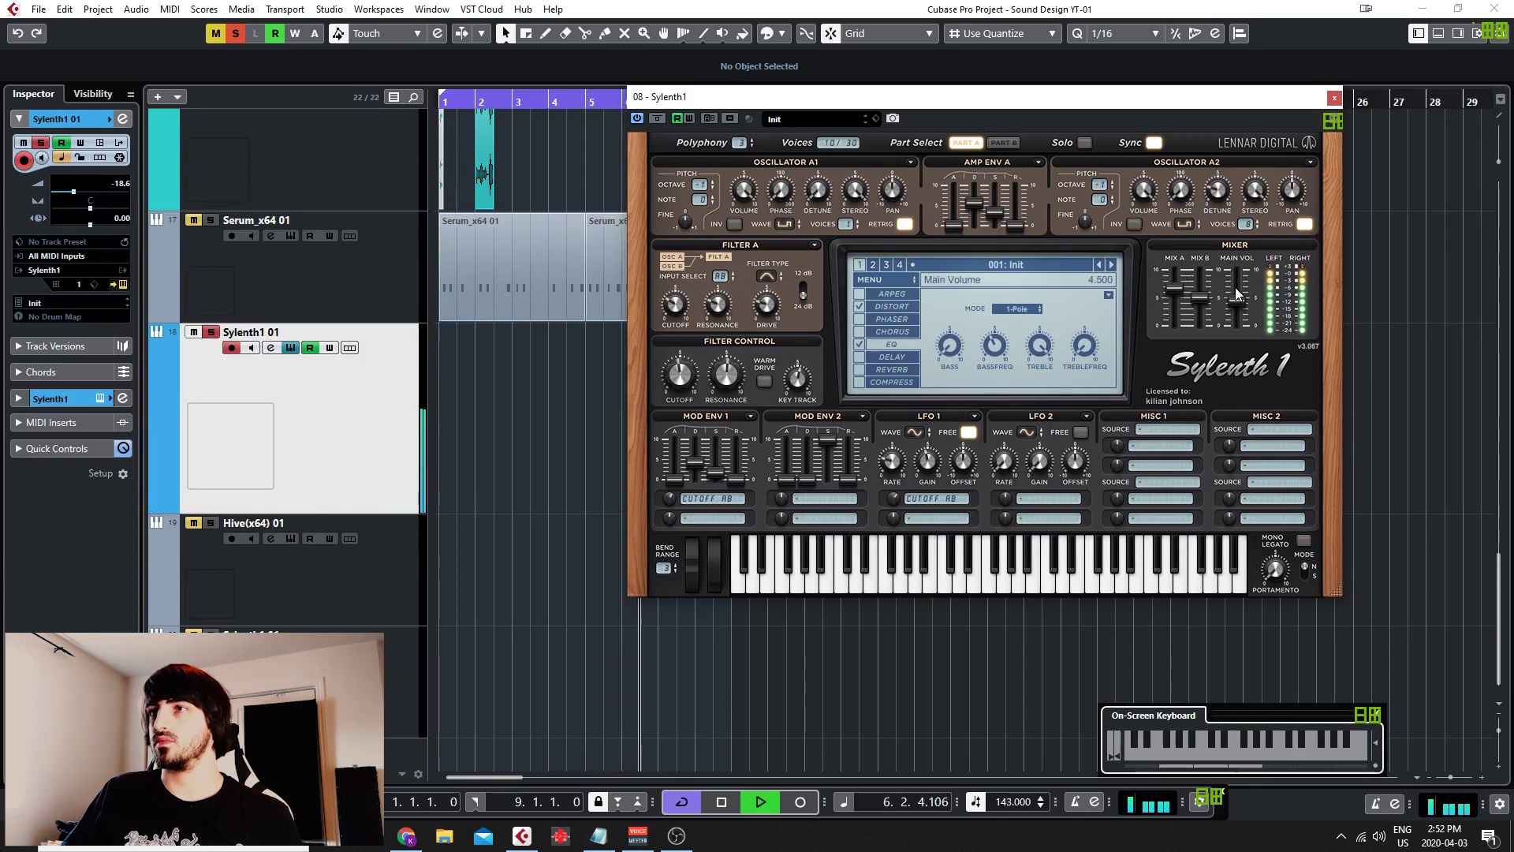
Enable the reverb effect
click(891, 371)
click(860, 370)
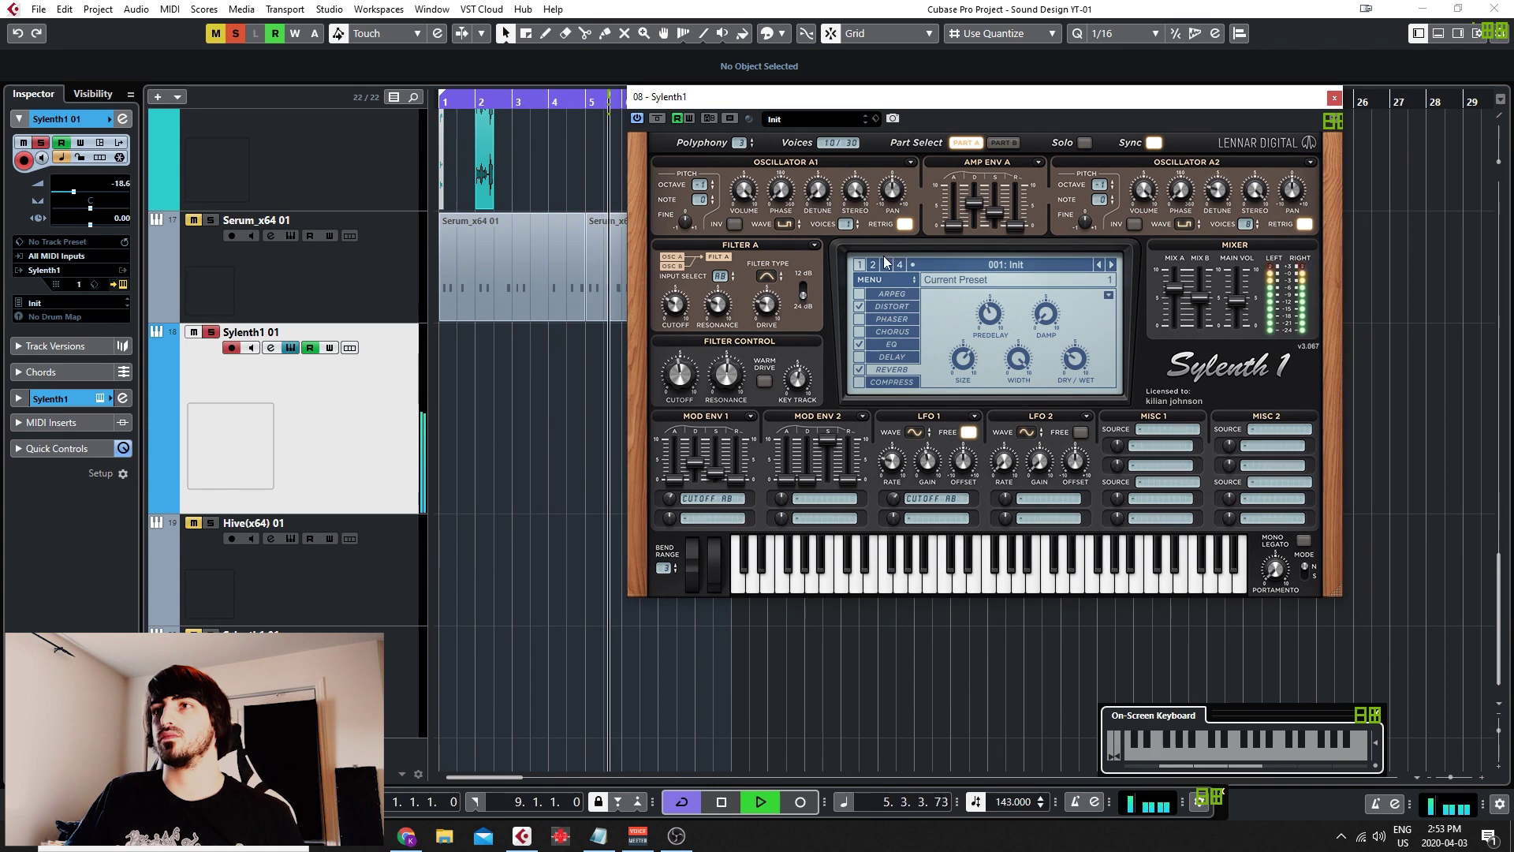
Enable the arpeggiator, set its mode to Step and its velocity to Step + Key
click(904, 292)
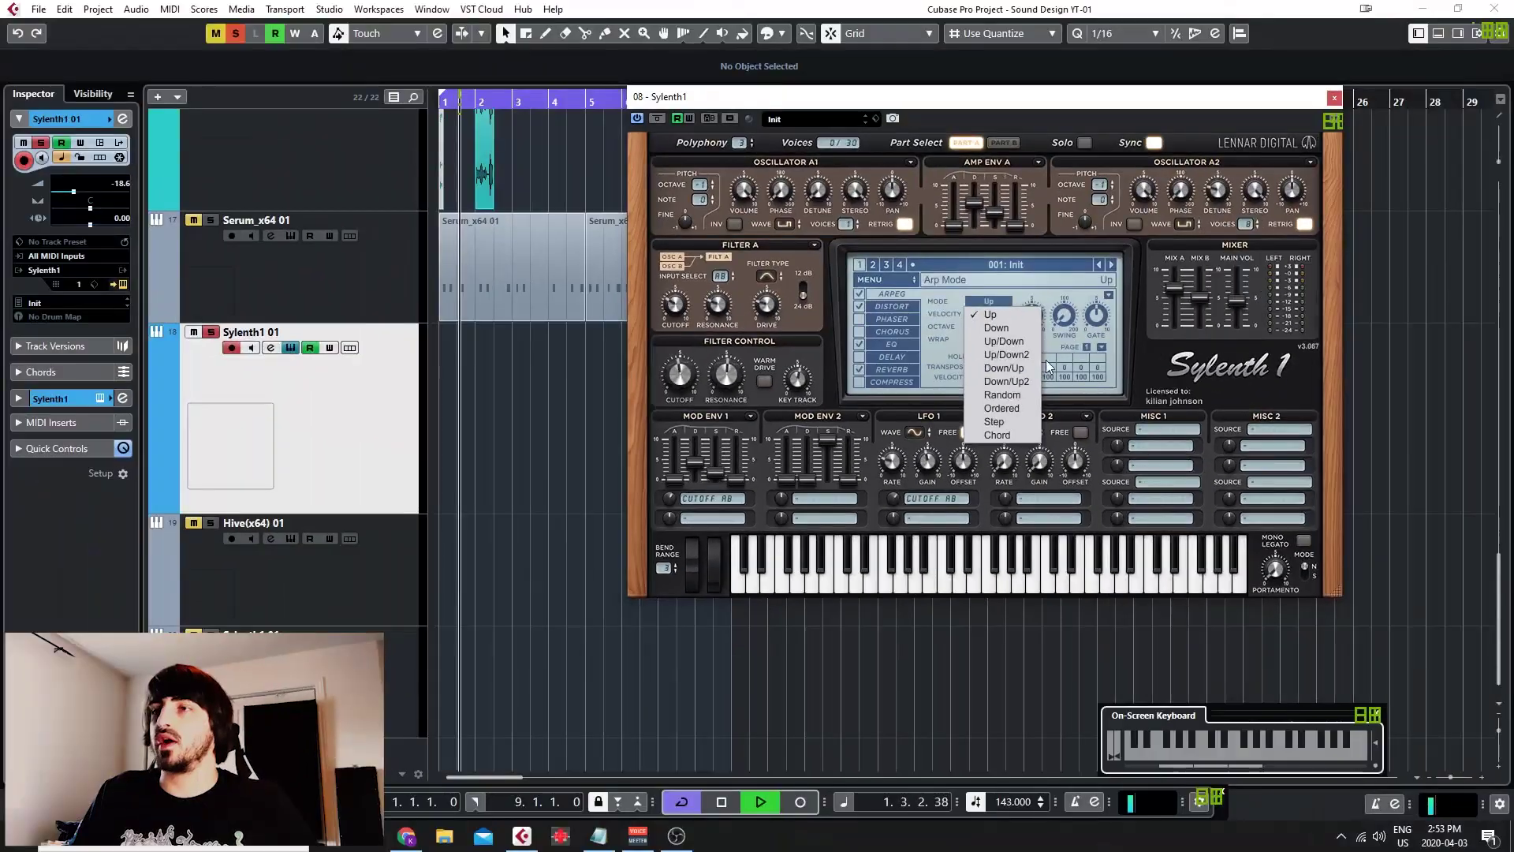
click(993, 421)
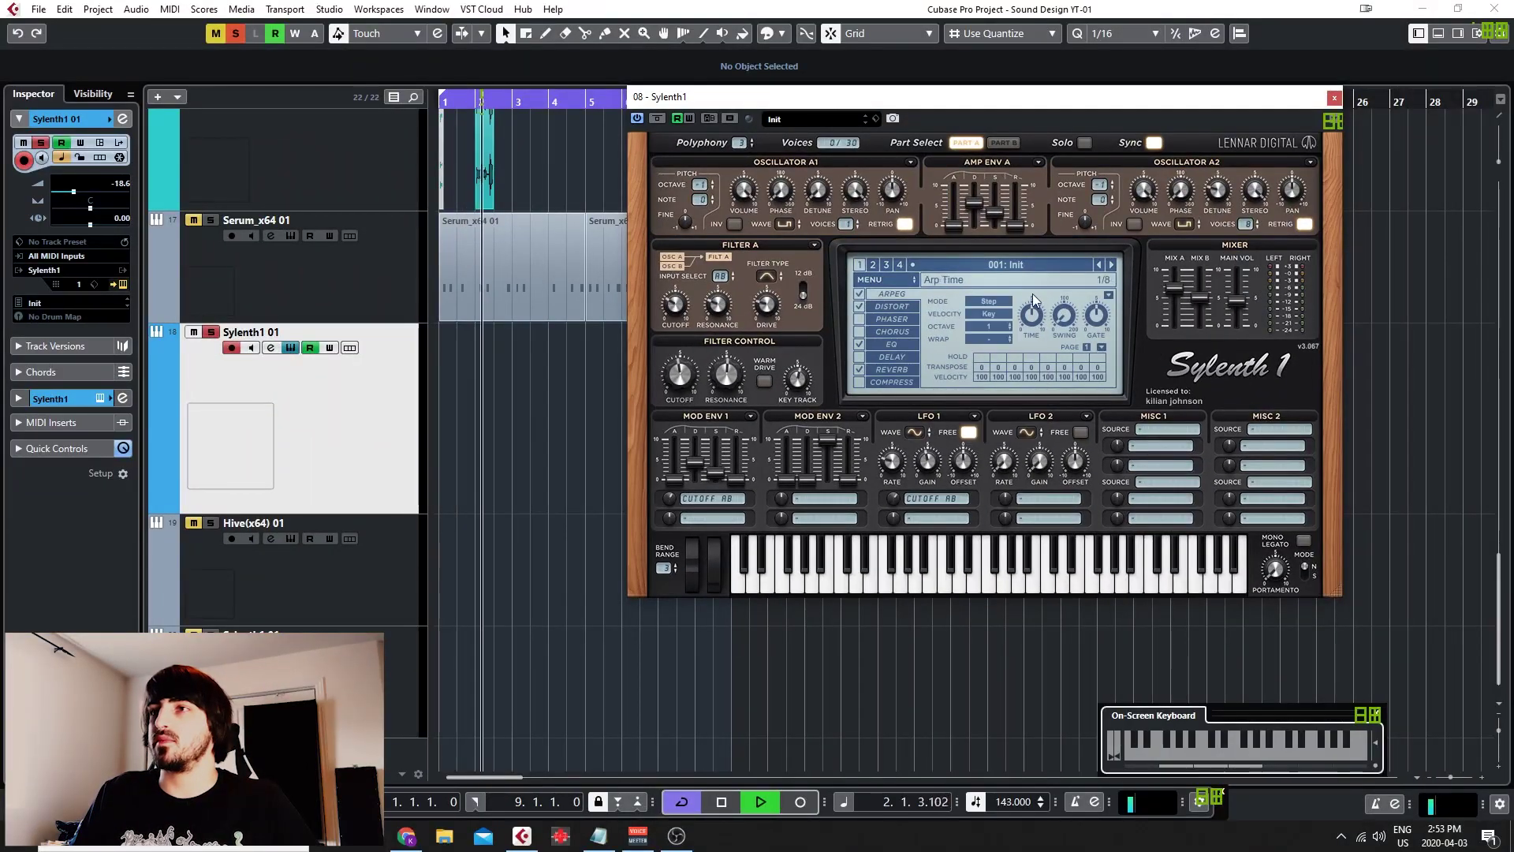
click(992, 313)
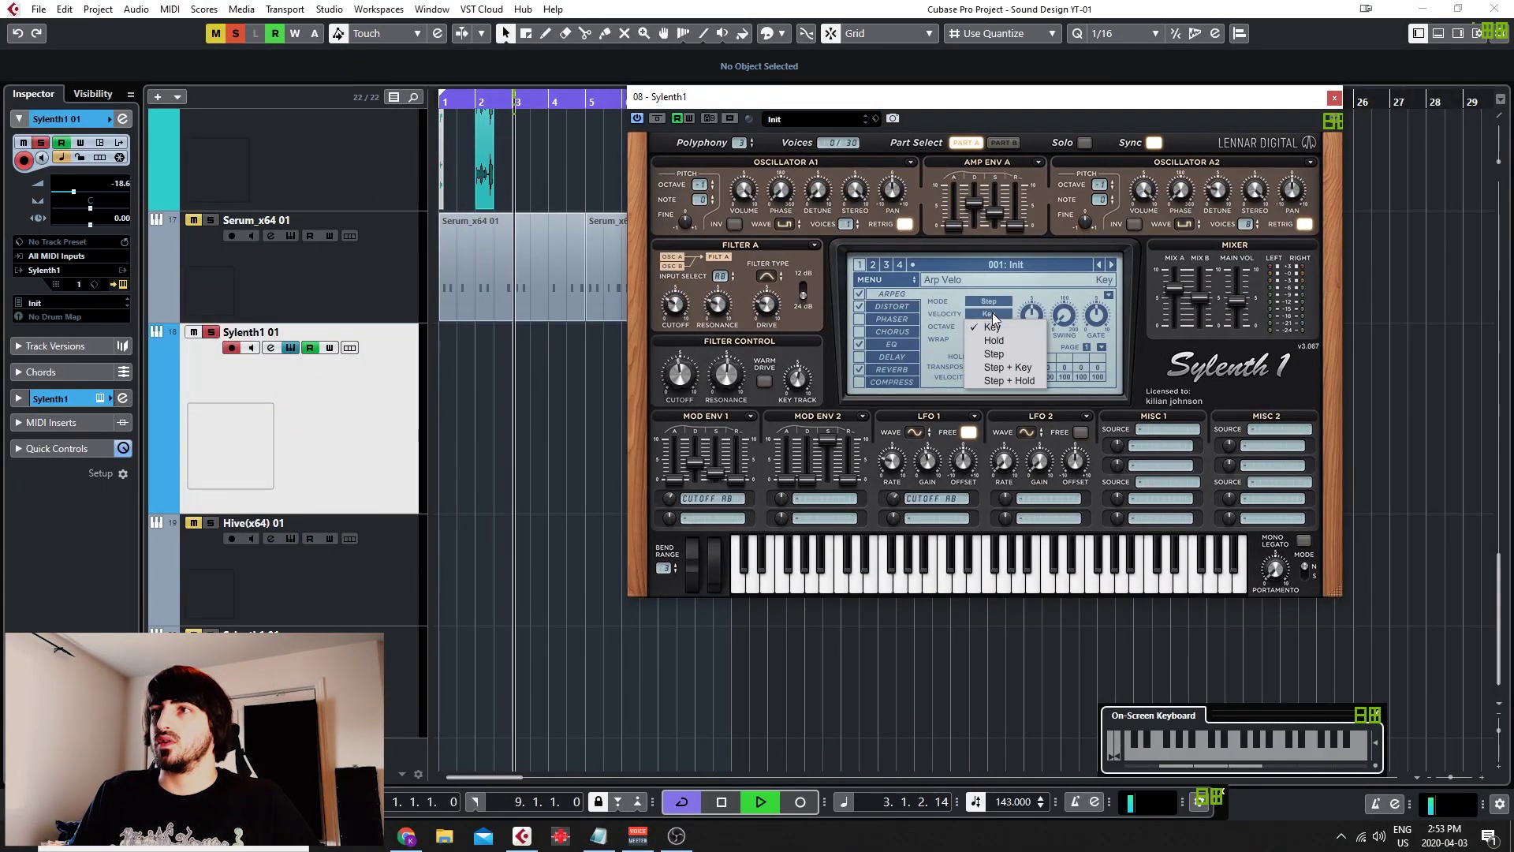
click(1038, 367)
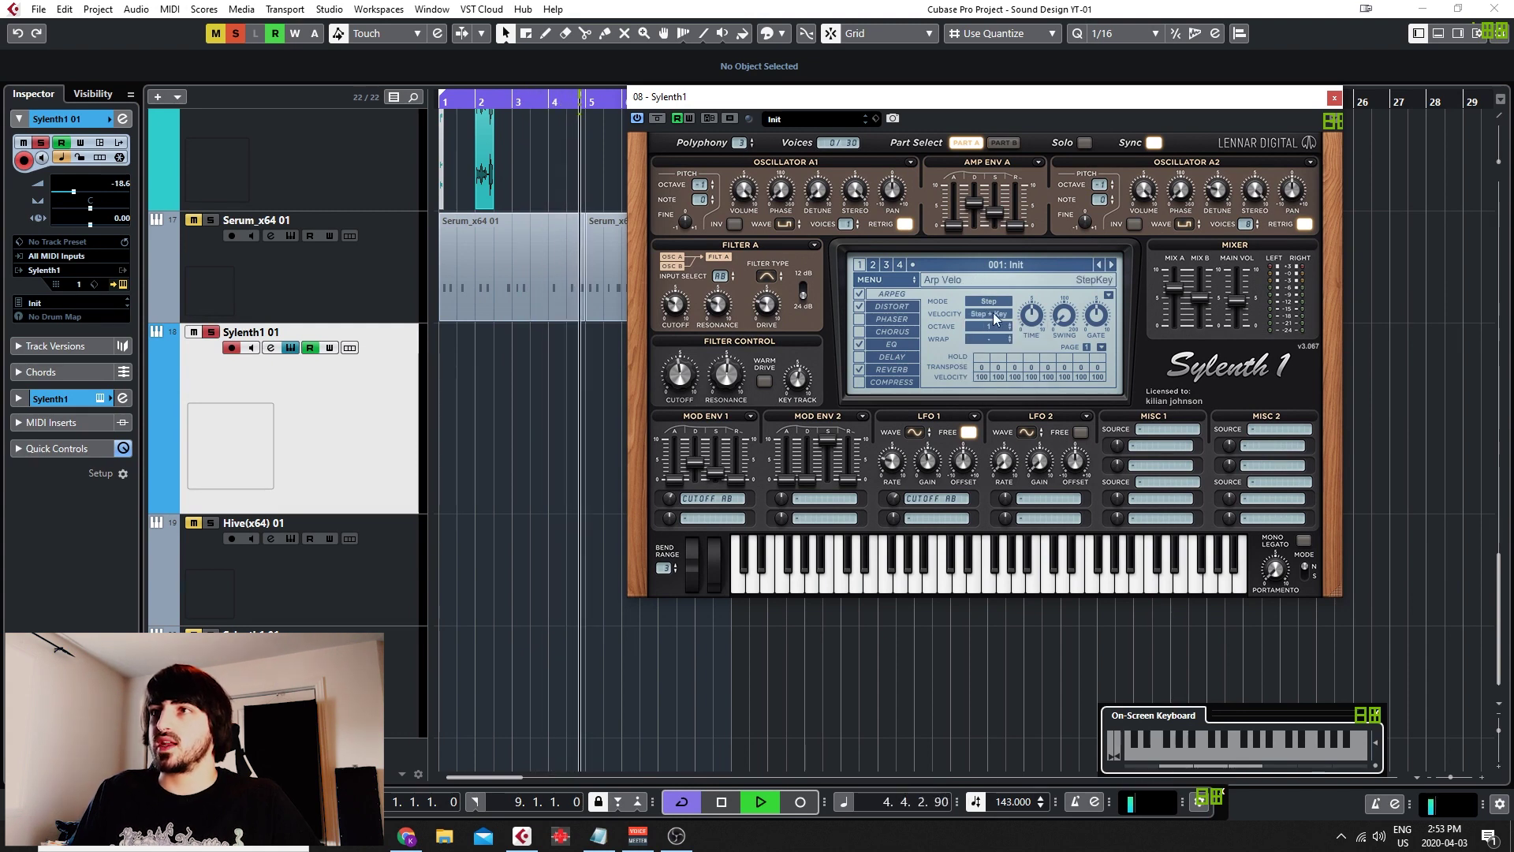
Assign Velocity as the first Misc 1 modulation source and route it to Cutoff AB
click(1167, 430)
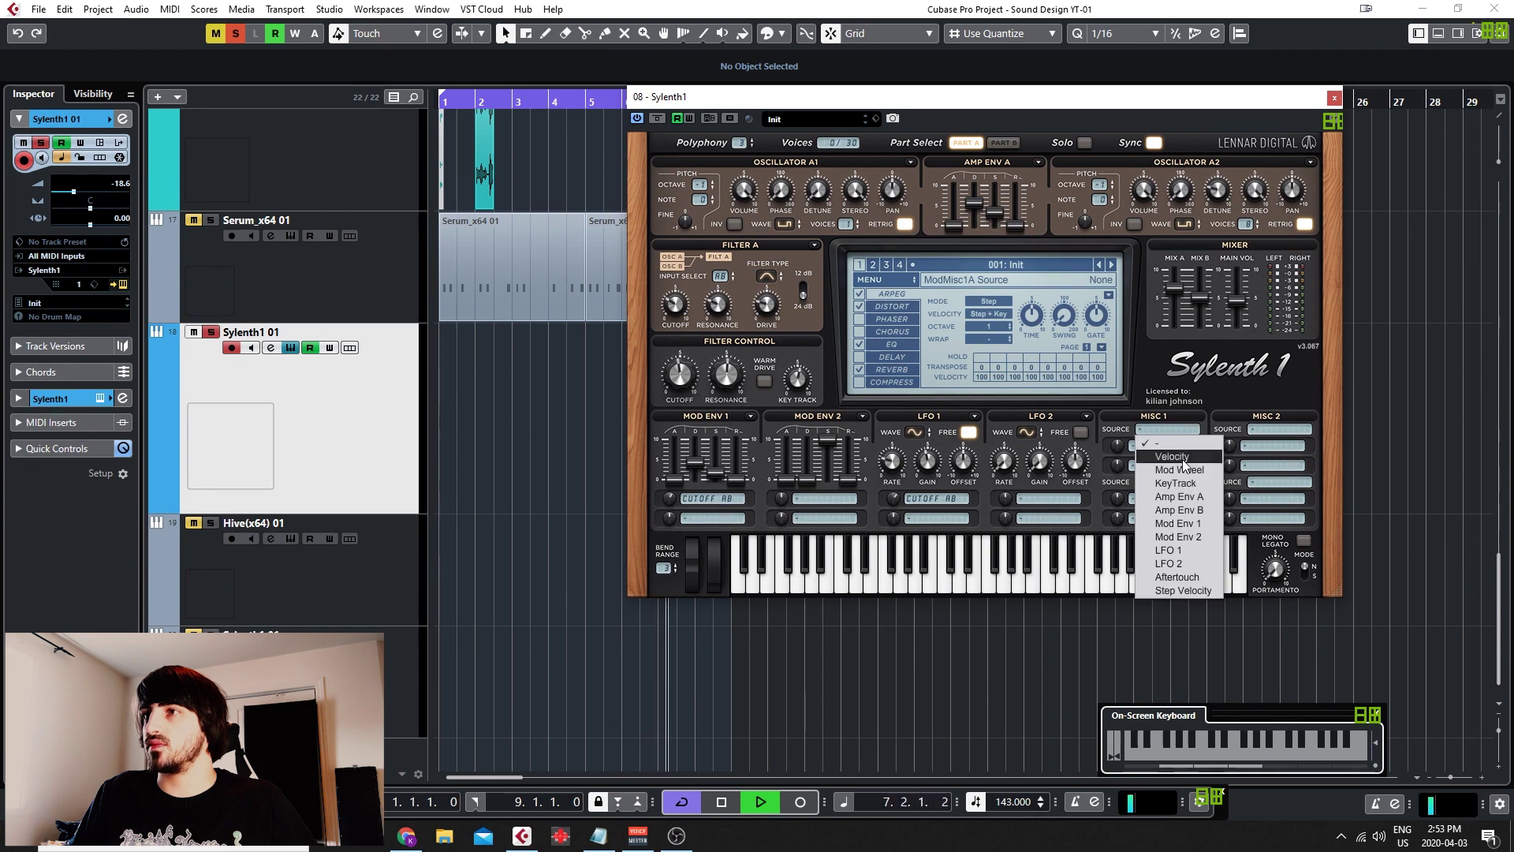
click(1152, 454)
click(1151, 452)
click(1276, 497)
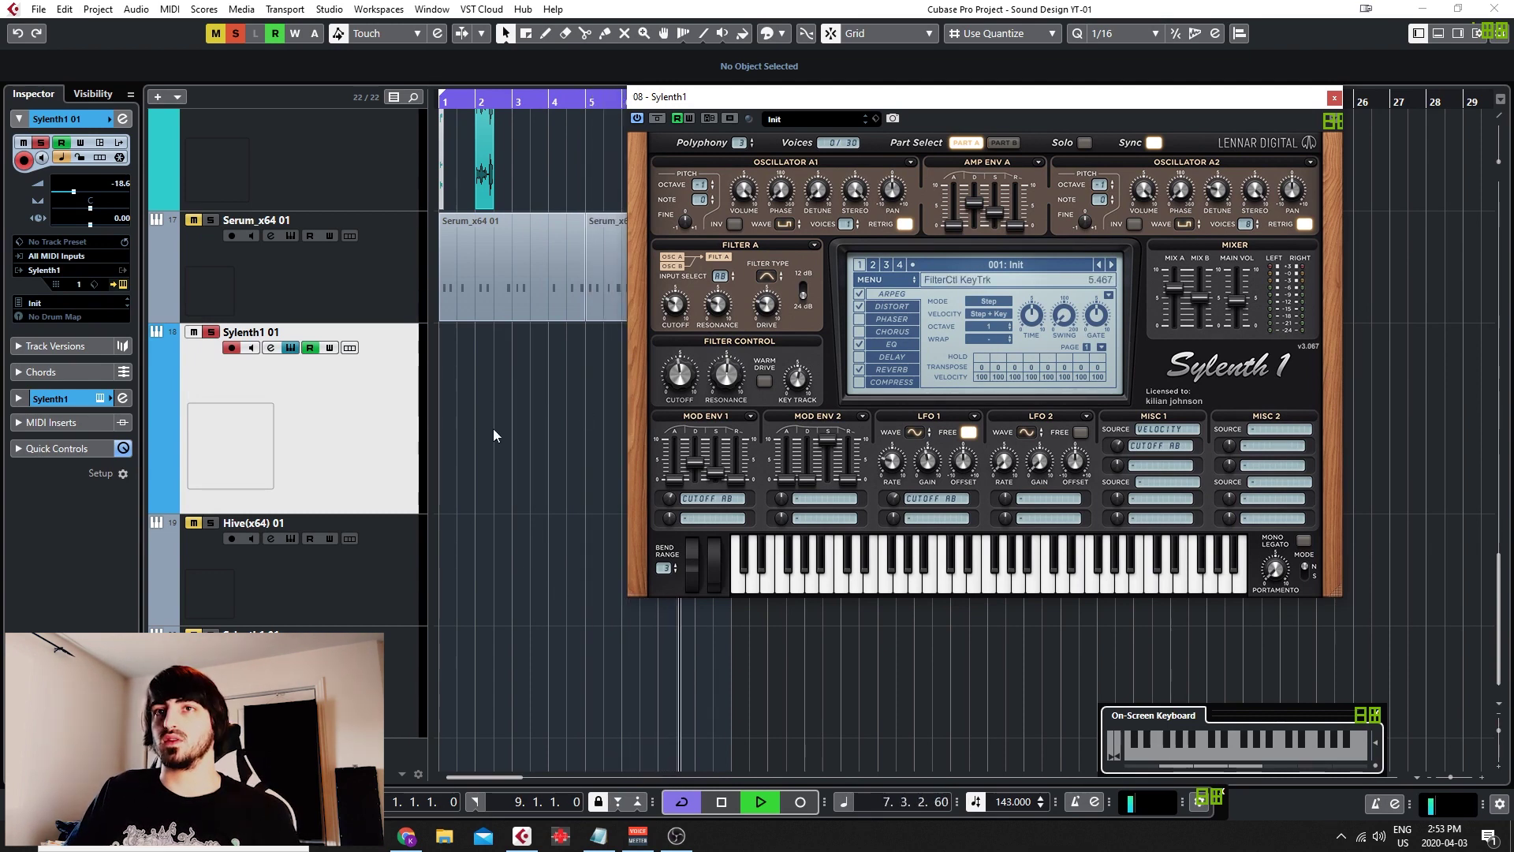
Create a MIDI part on the Sylenth1 01 track and draw an eight-bar D#3 note from bar 1 in the Key Editor
double_click(484, 366)
double_click(481, 377)
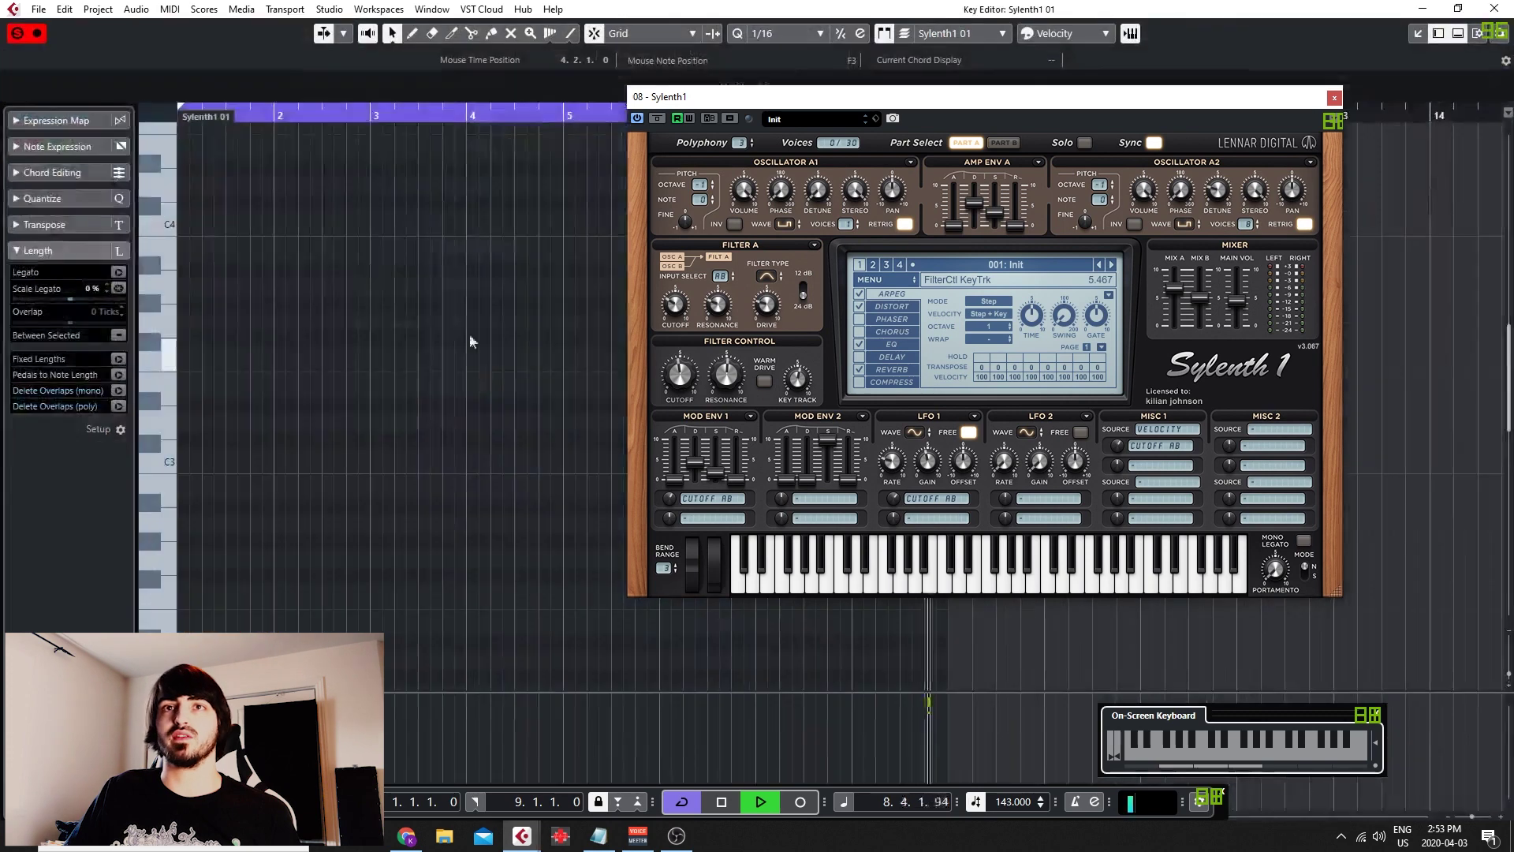
scroll(210, 260, down, 3)
right_click(191, 289)
click(204, 289)
drag(183, 292, 949, 316)
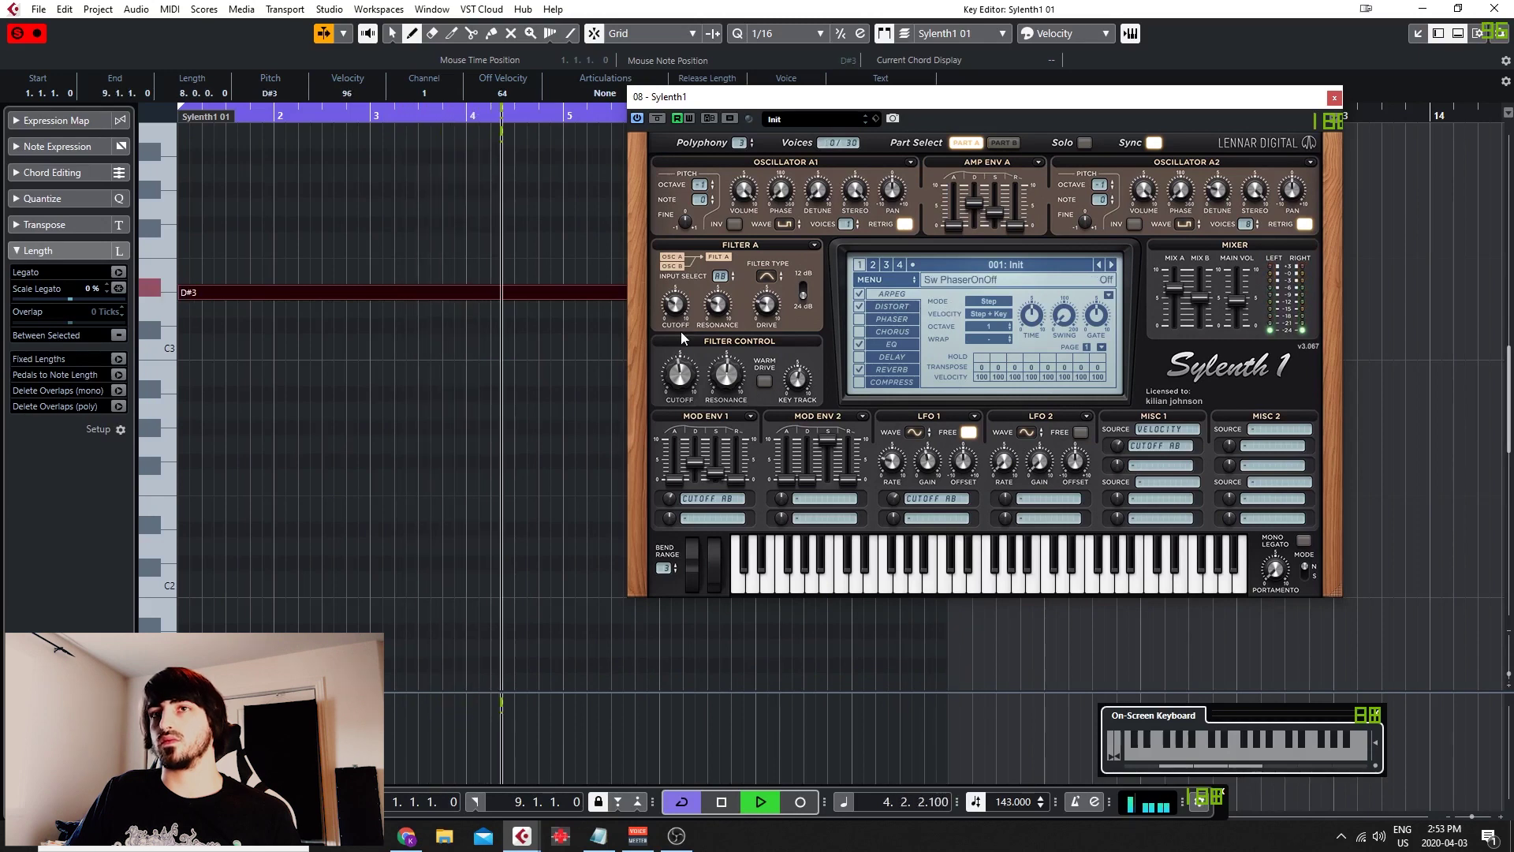
Transpose the long note down two octaves to D#1
right_click(256, 303)
click(248, 314)
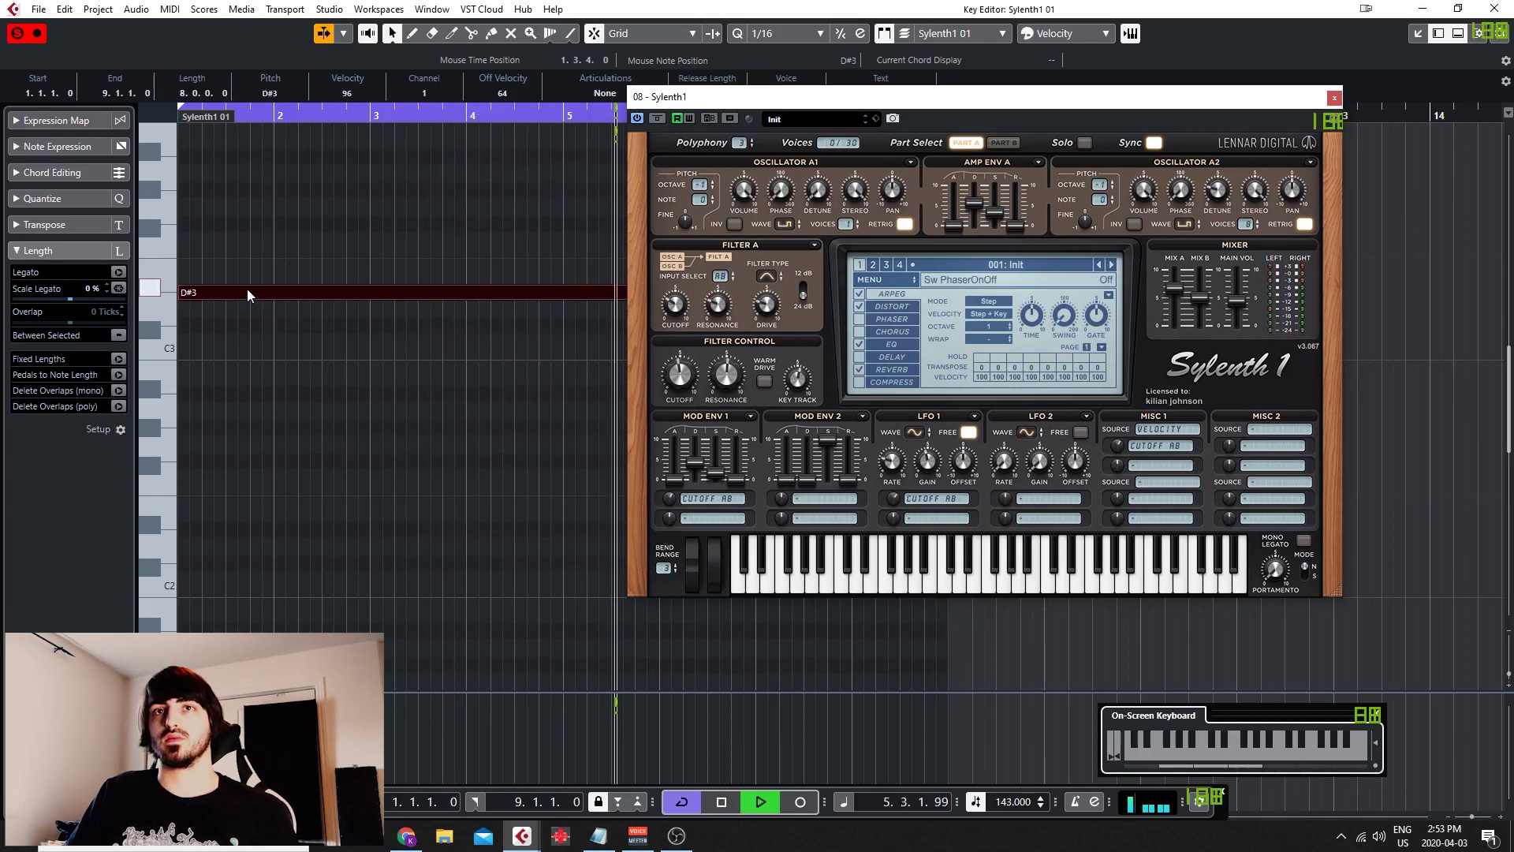
key(shift+Down)
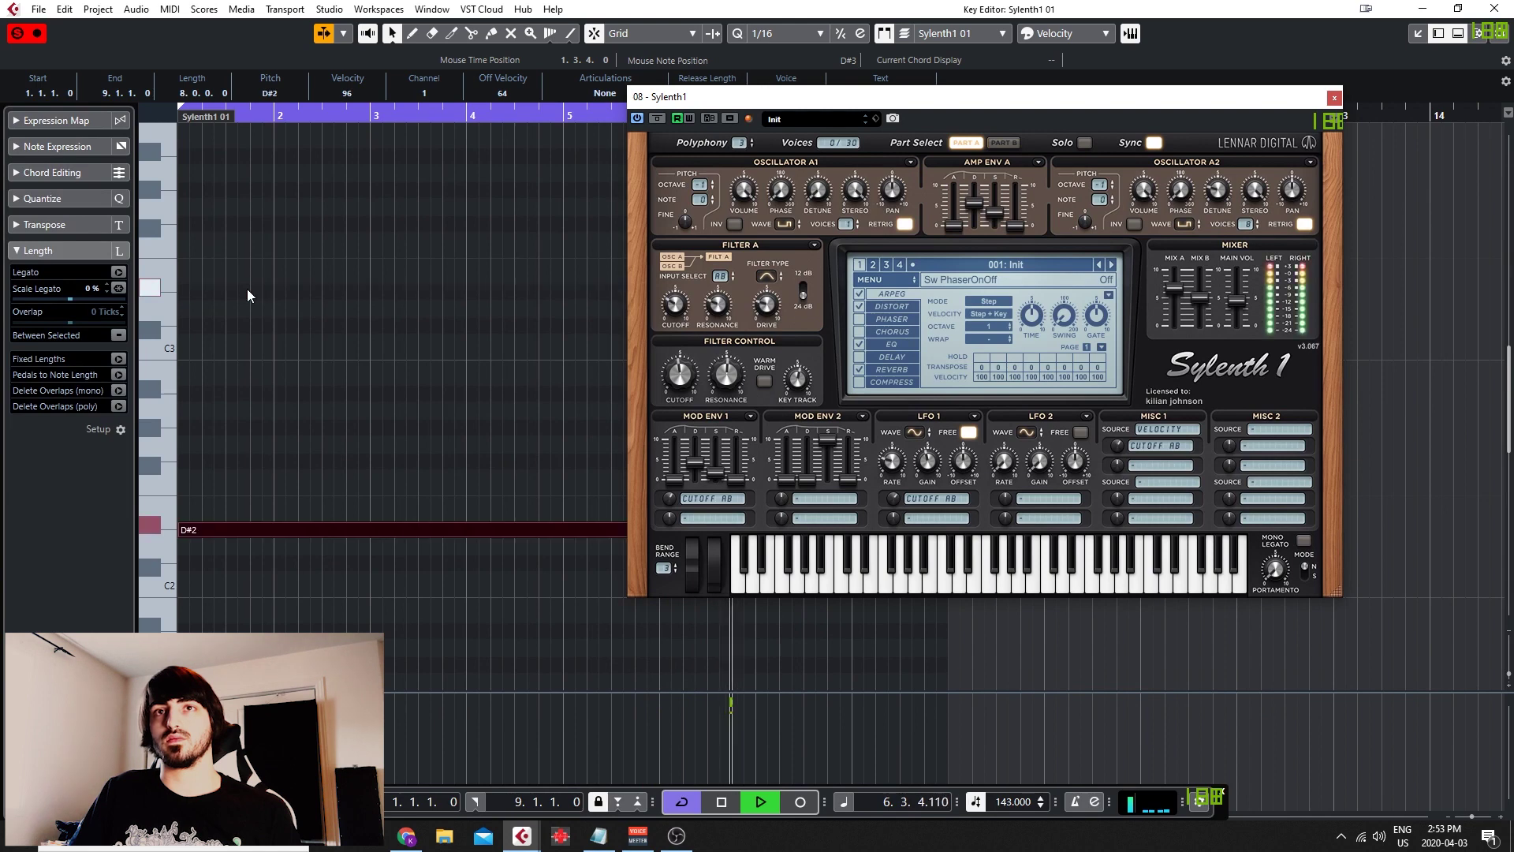
key(shift+Down)
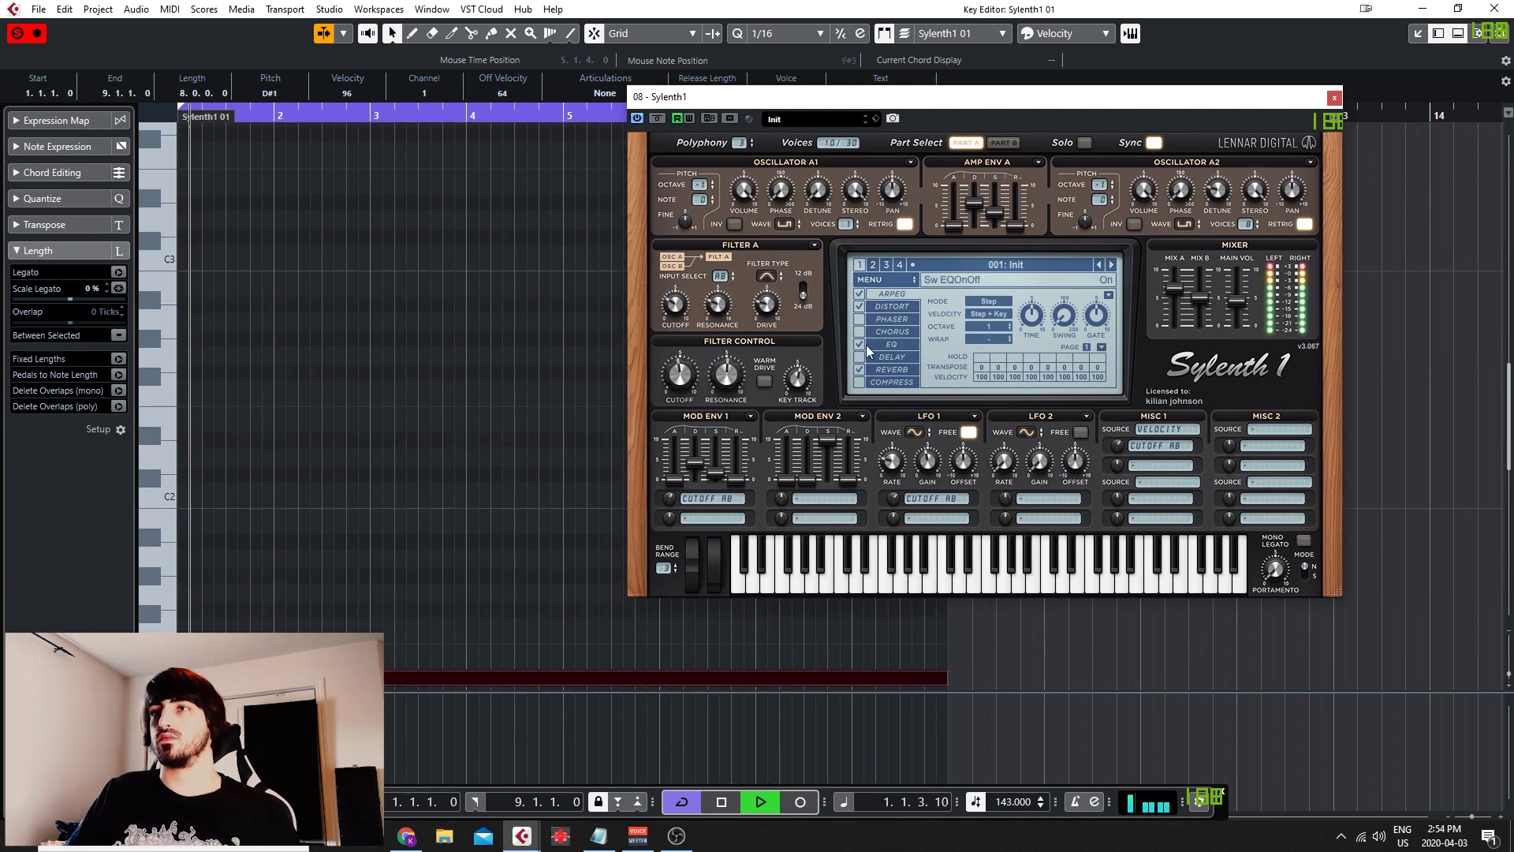
Stop playback and adjust the arpeggiator's Time setting
key(space)
mouse_move(1031, 318)
drag(1036, 319, 1045, 305)
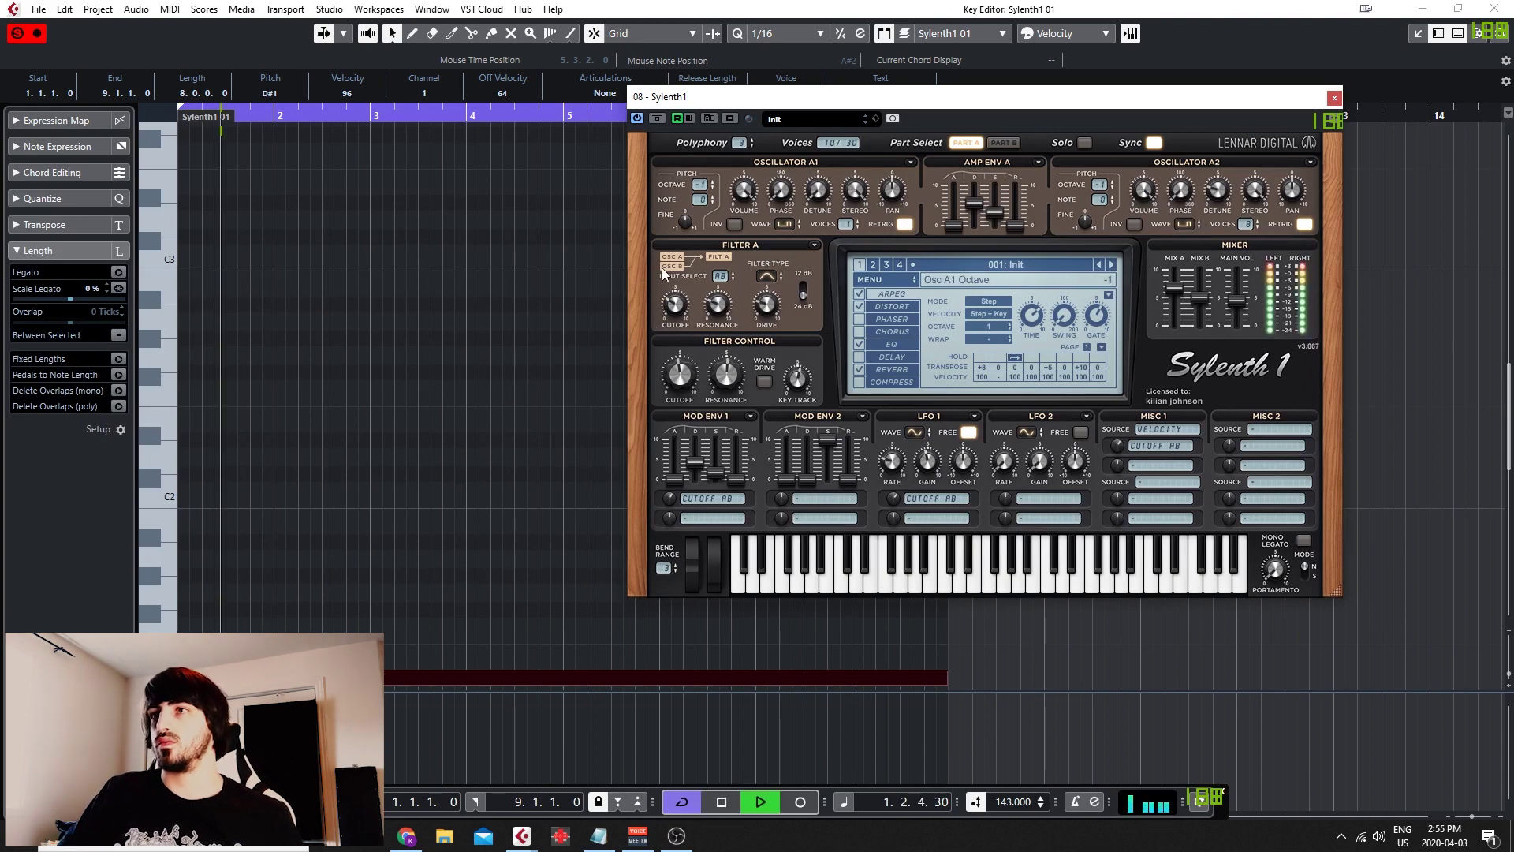
Refine the velocity and transpose values of the early arpeggiator steps while auditioning the sequence
key(space)
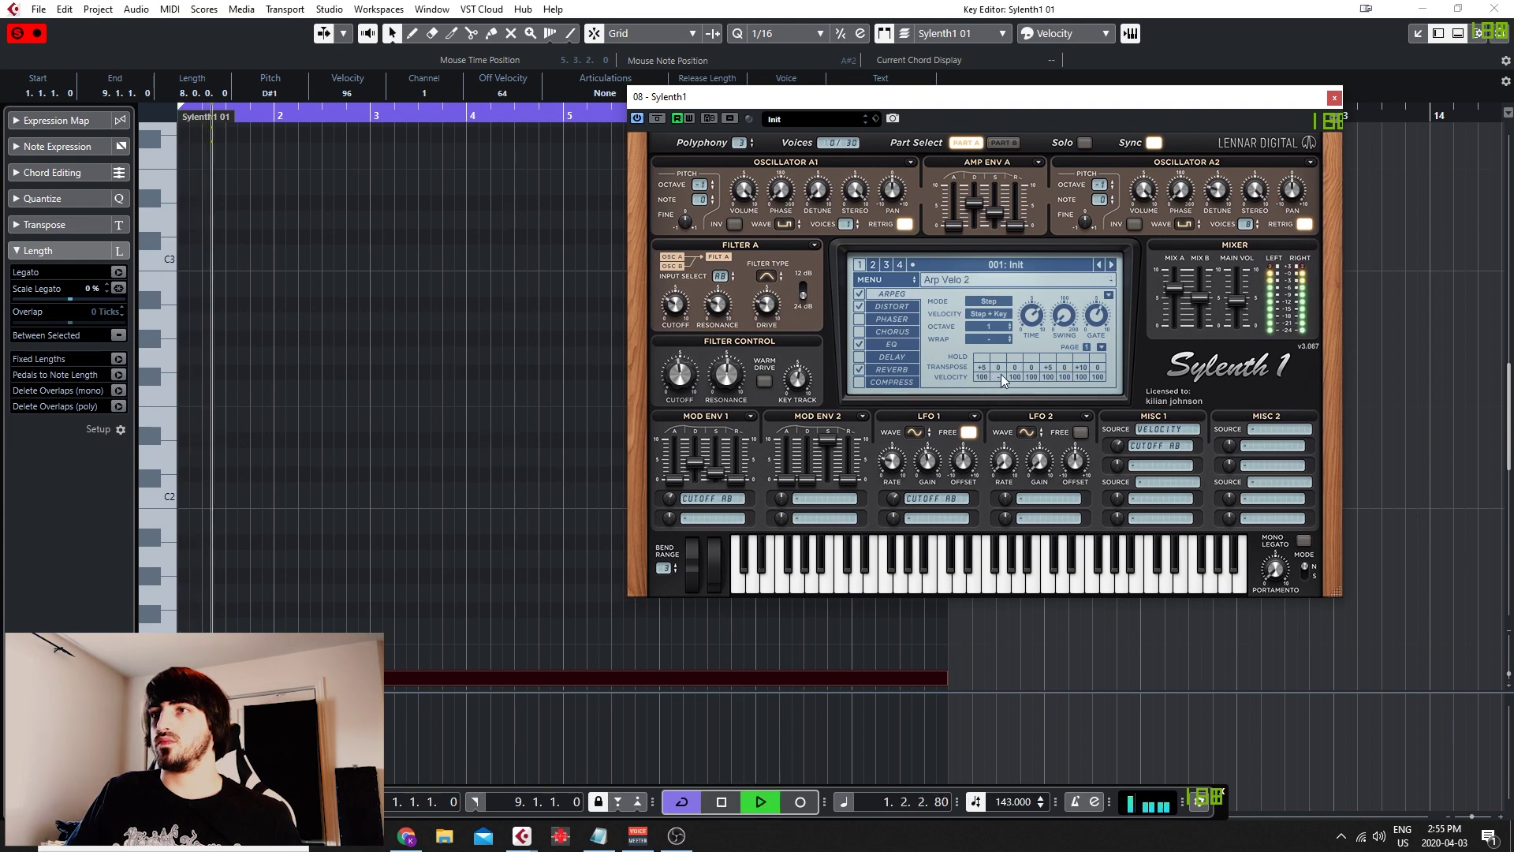
key(space)
drag(999, 384, 1005, 369)
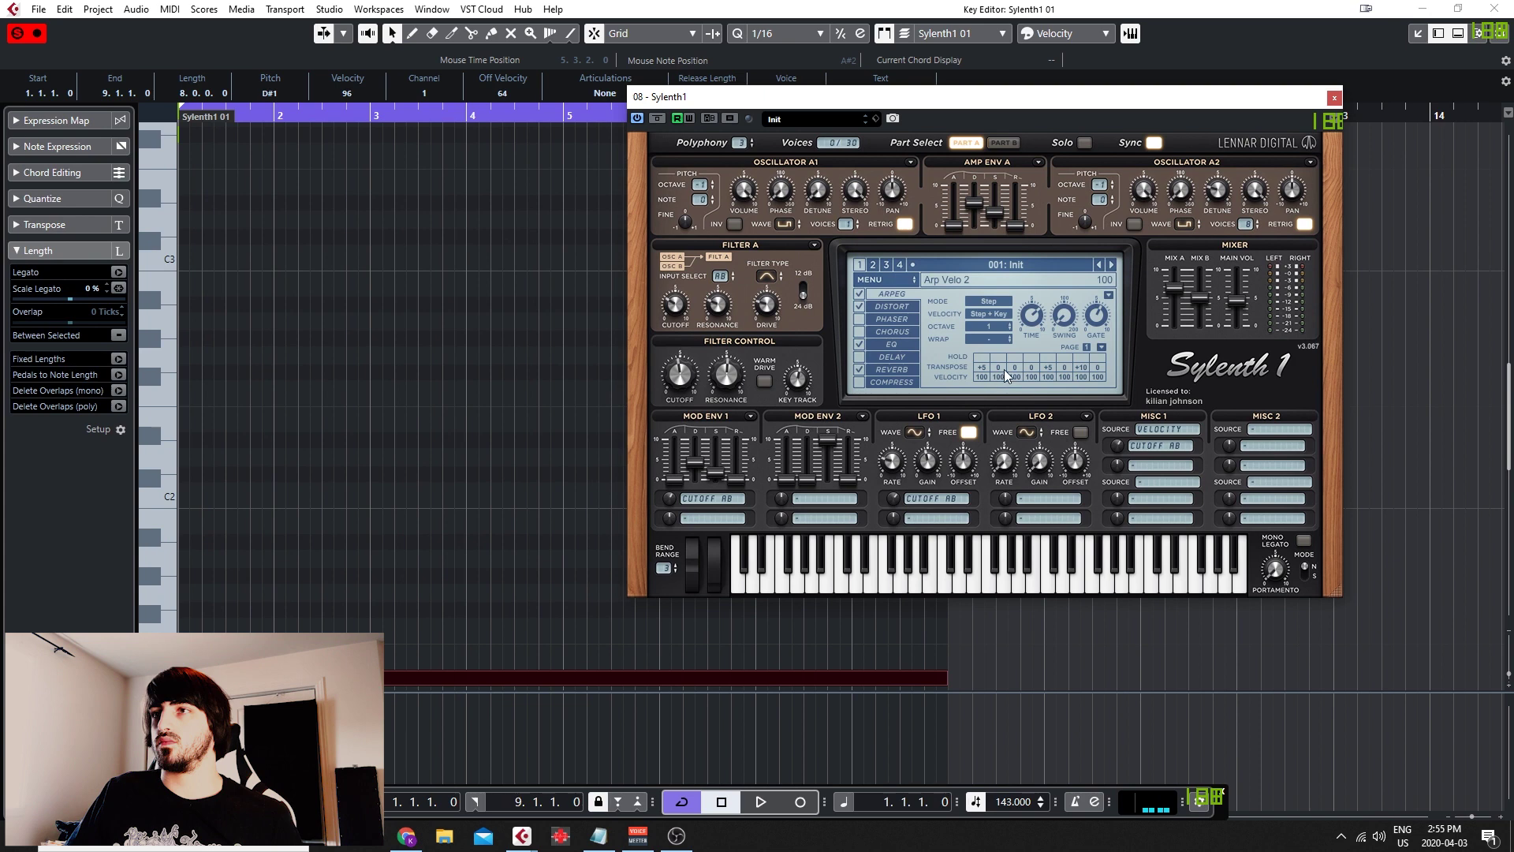
key(space)
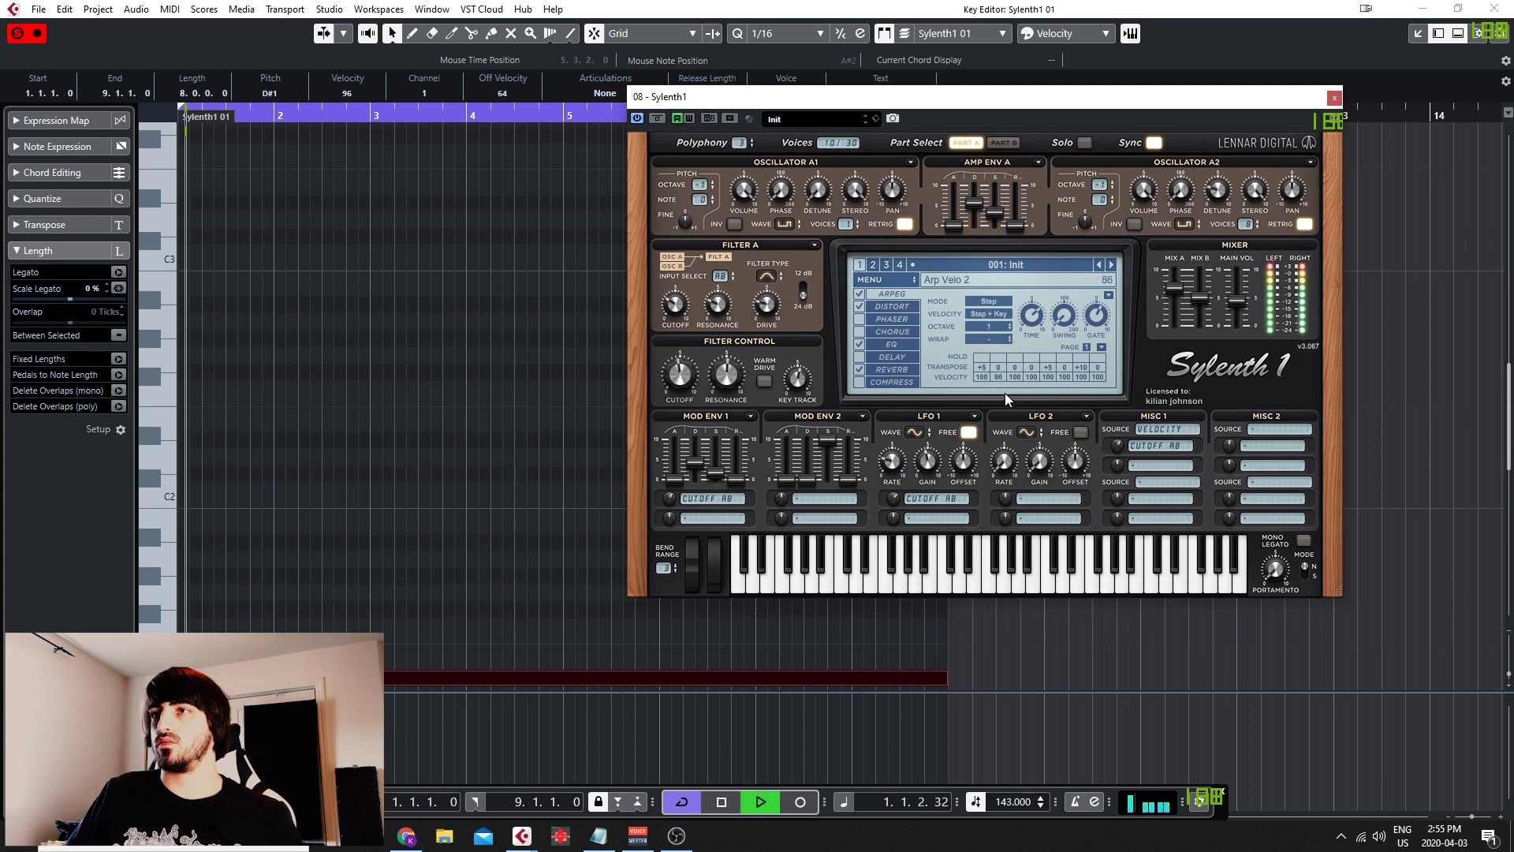
drag(999, 371, 980, 418)
key(space)
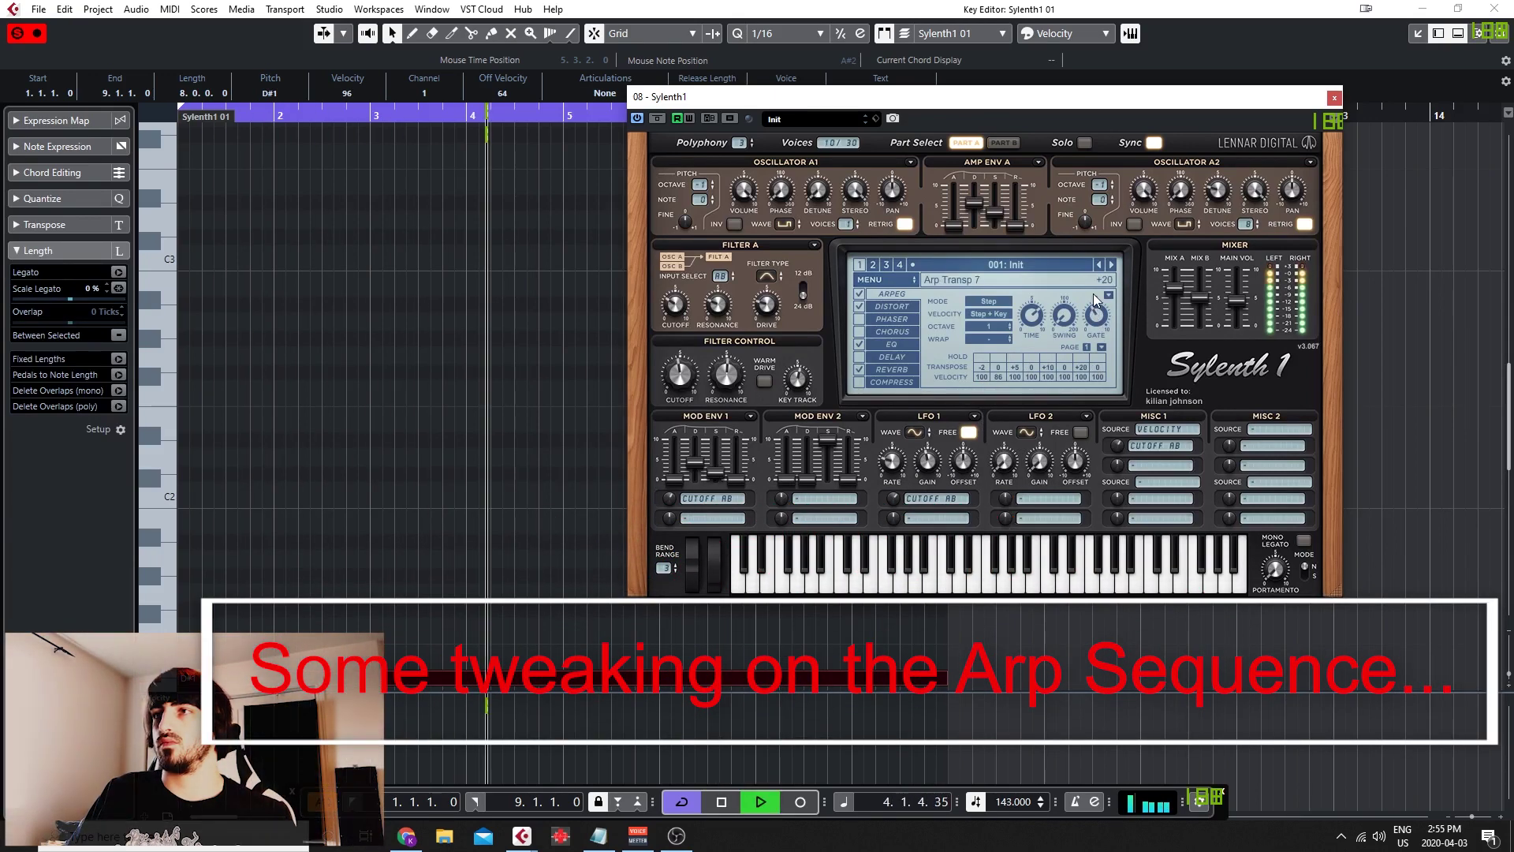
Adjust the transpose of arpeggiator step 5, and edit the hold of step 13 on the second page
key(space)
key(space)
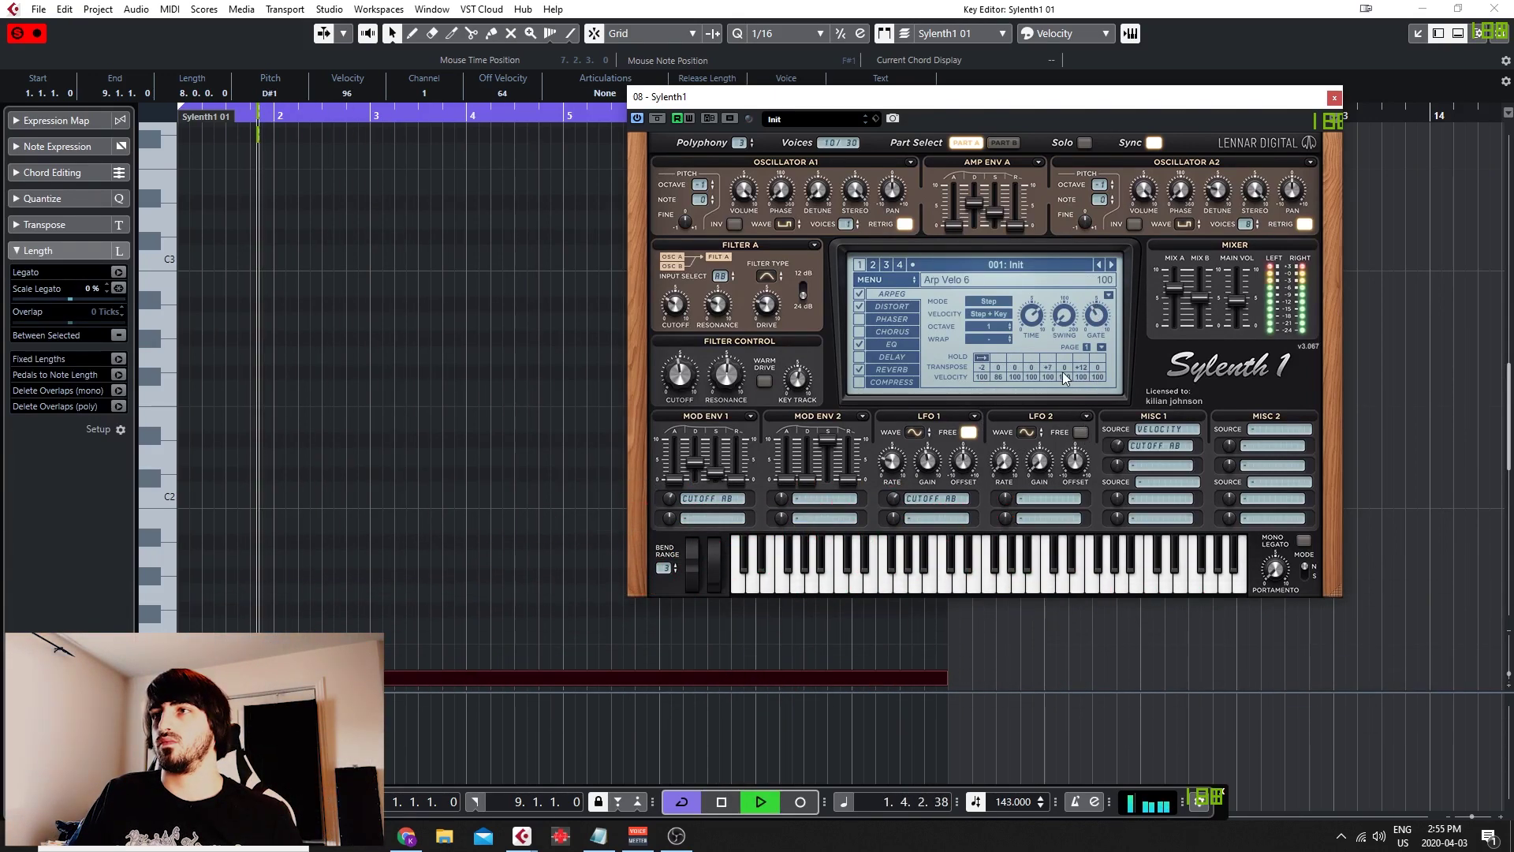
drag(1049, 367, 1029, 461)
click(1087, 347)
click(1047, 358)
key(space)
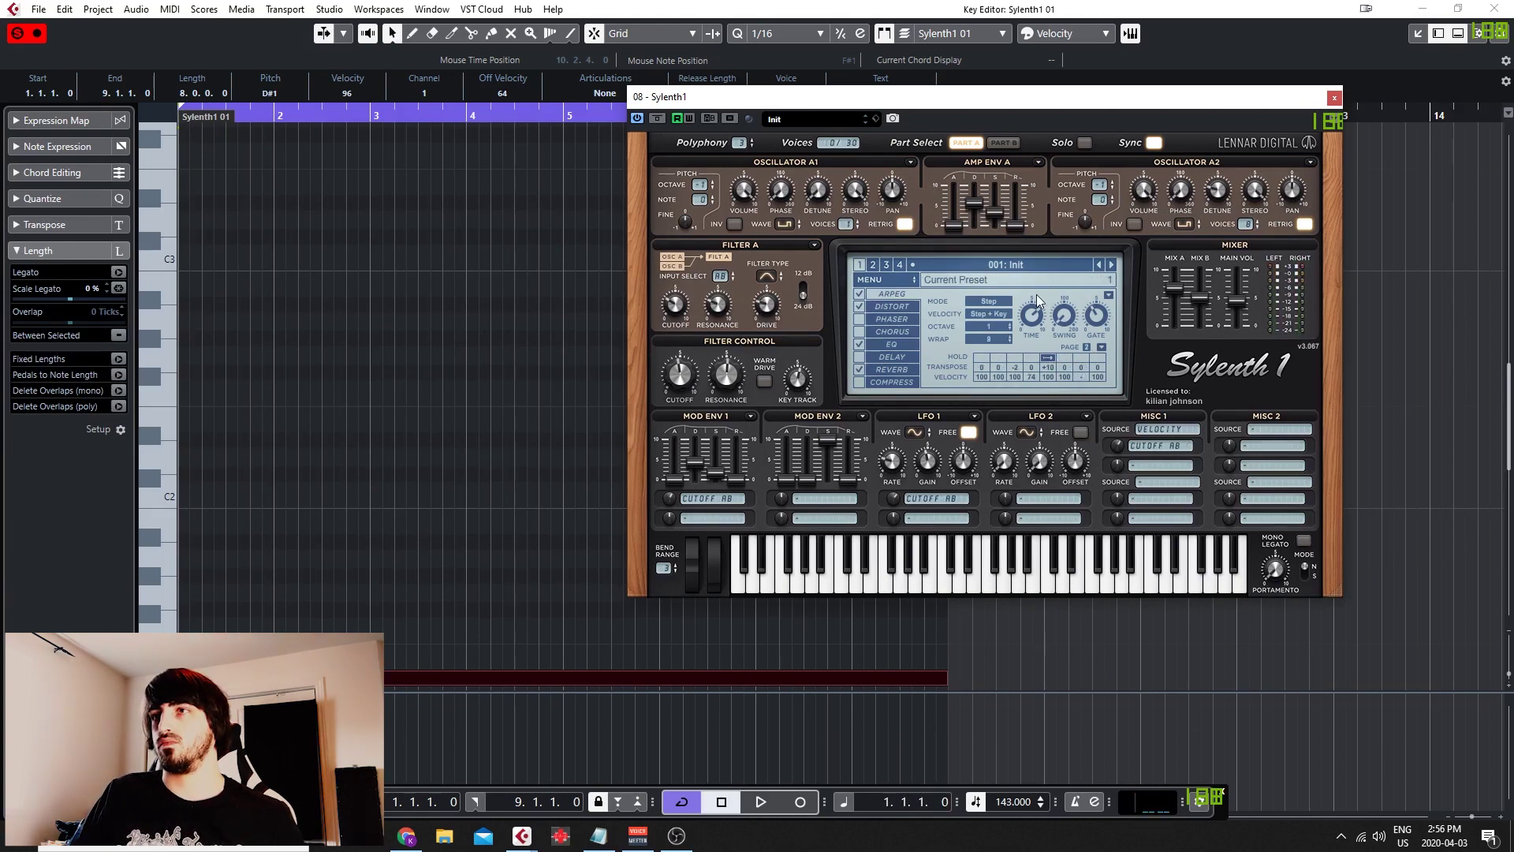
Adjust the arpeggiator's wrap, audition the sequence and return to the first page of steps
drag(1001, 339, 1001, 343)
key(space)
key(space)
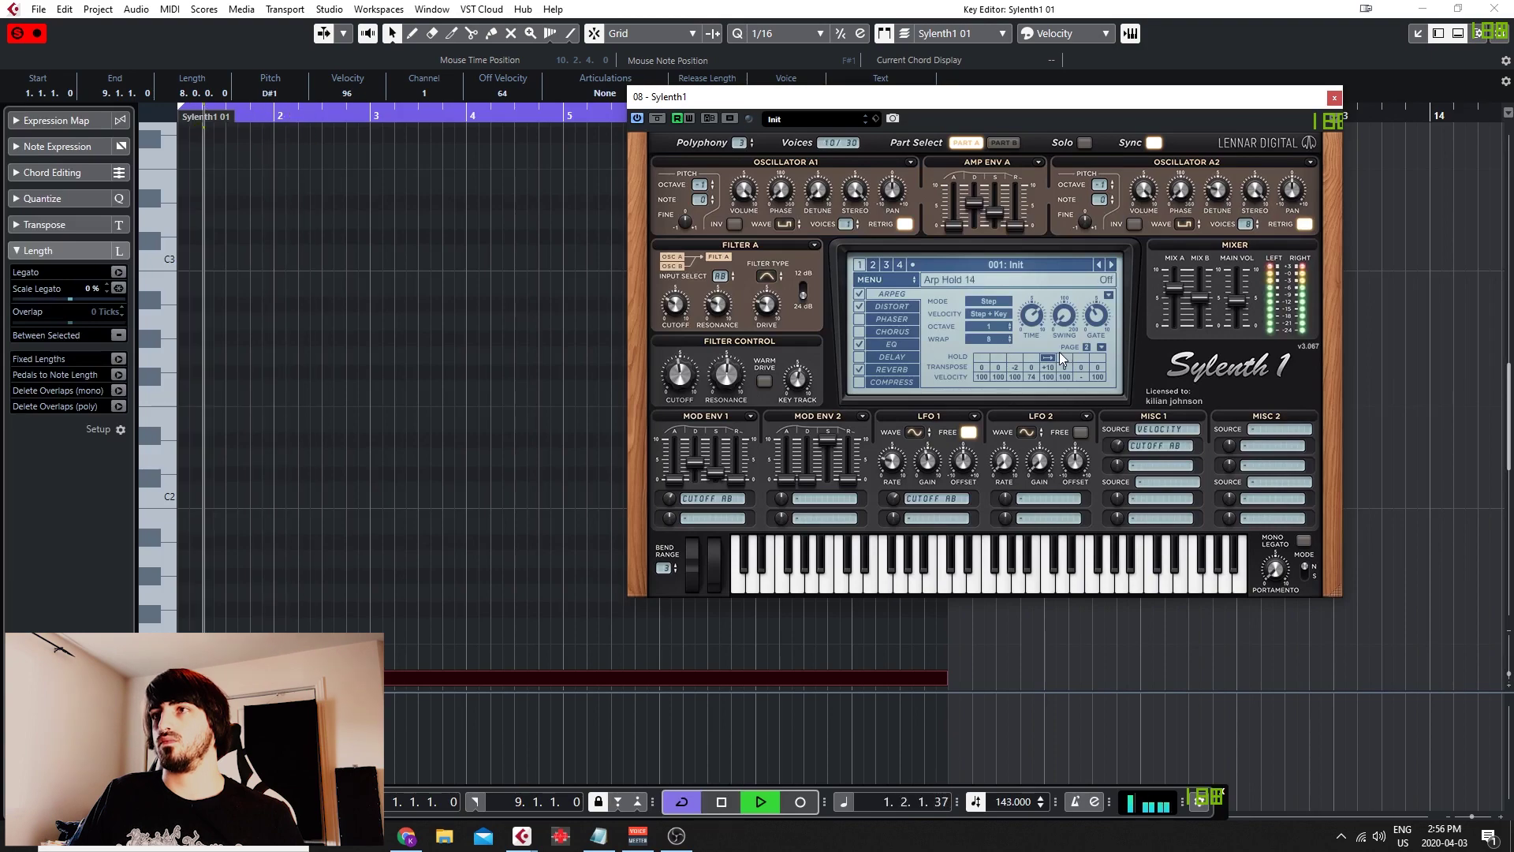
click(1085, 346)
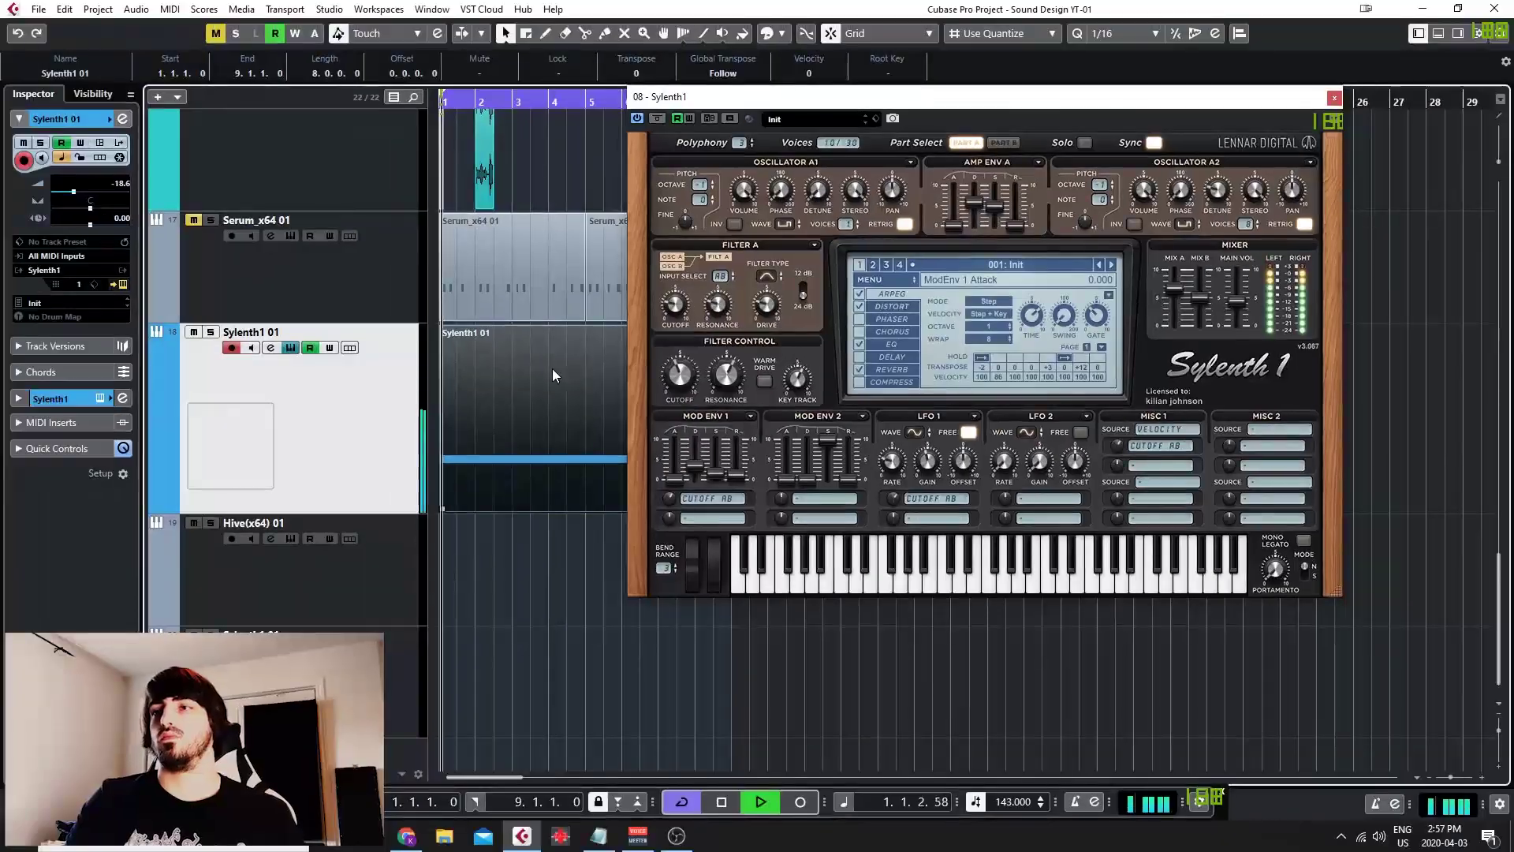
Hide the Sylenth1 window and play back the part in the arrangement
click(291, 349)
click(291, 348)
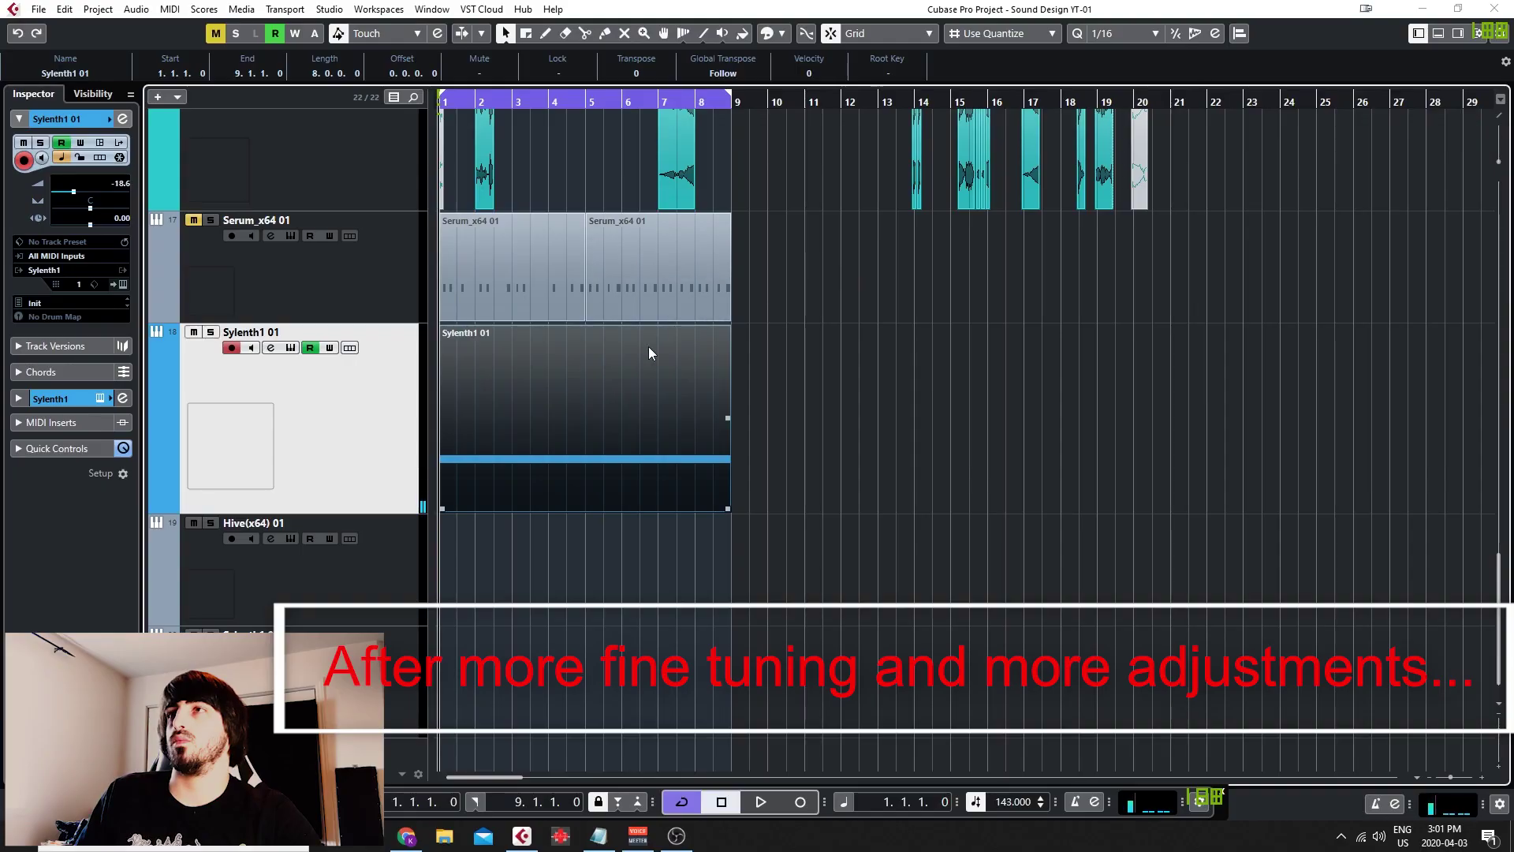
key(space)
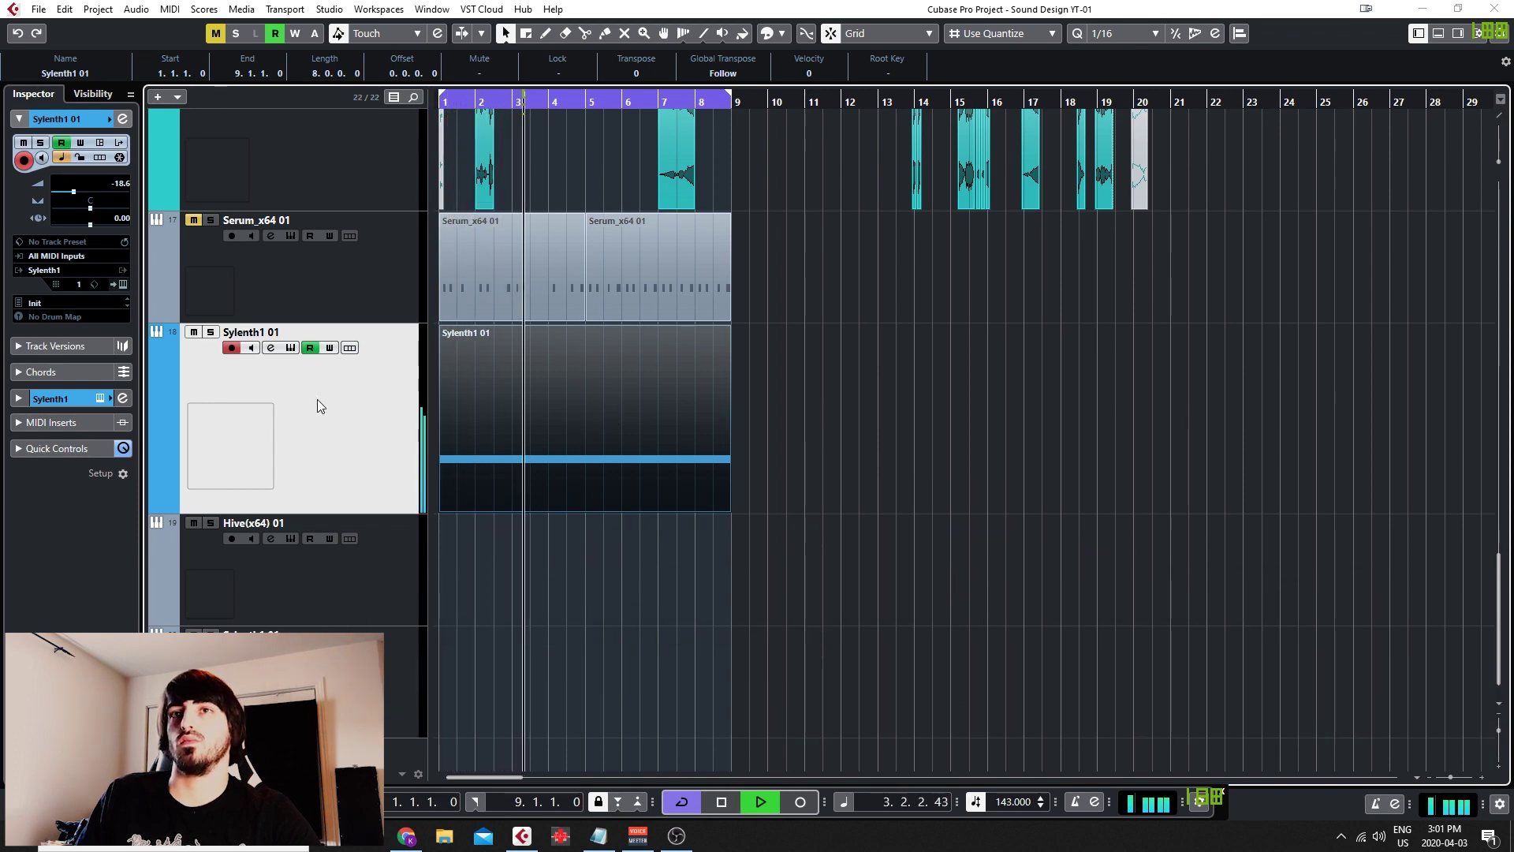
Record Arp Gate automation across the eight-bar loop by sweeping Sylenth1's gate during playback, and close the synth window
click(291, 349)
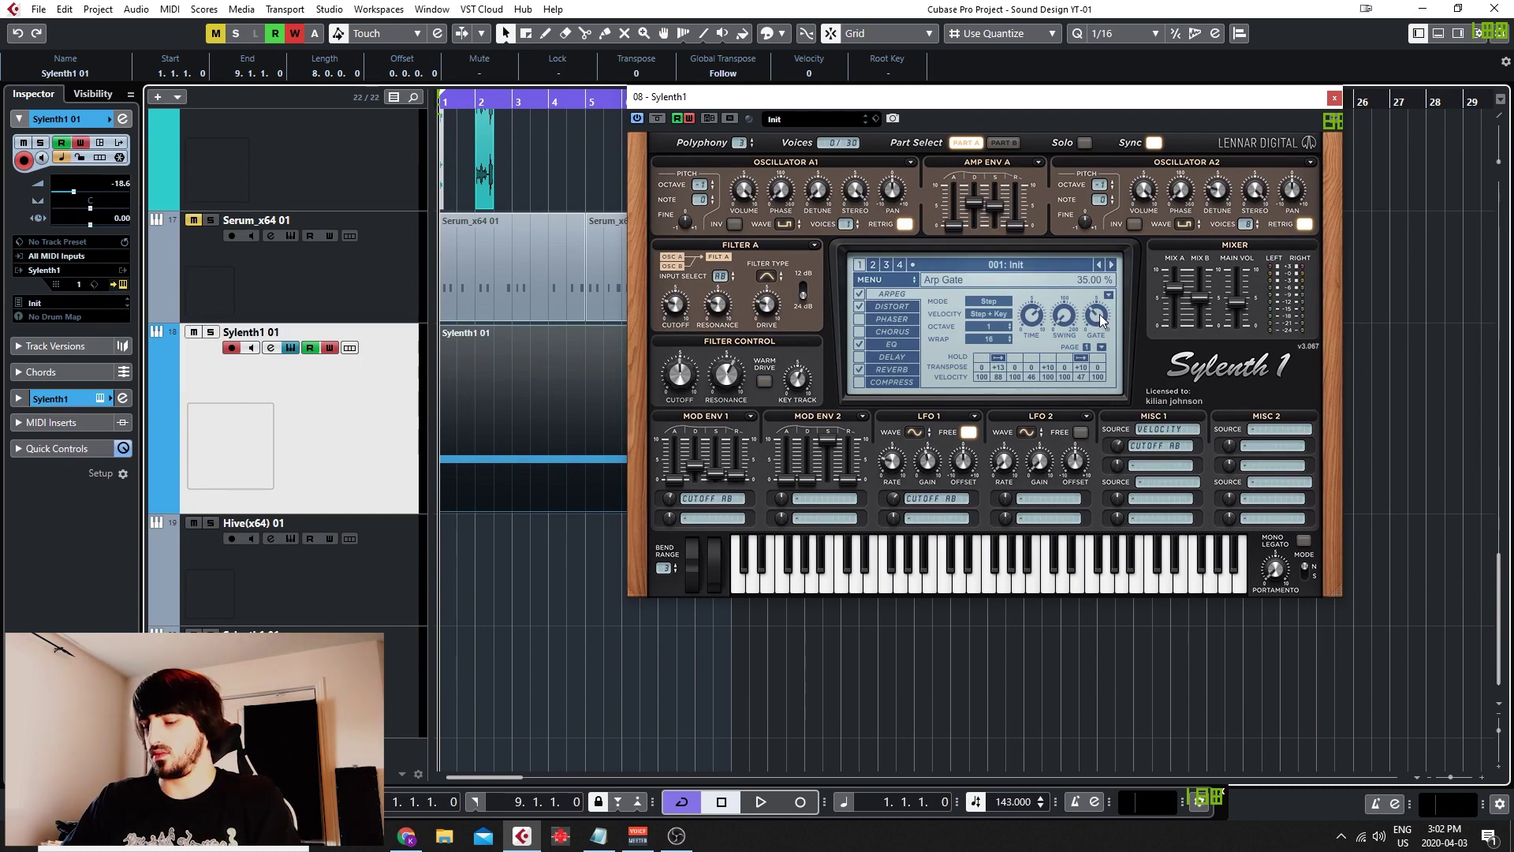
key(space)
drag(1093, 313, 1107, 372)
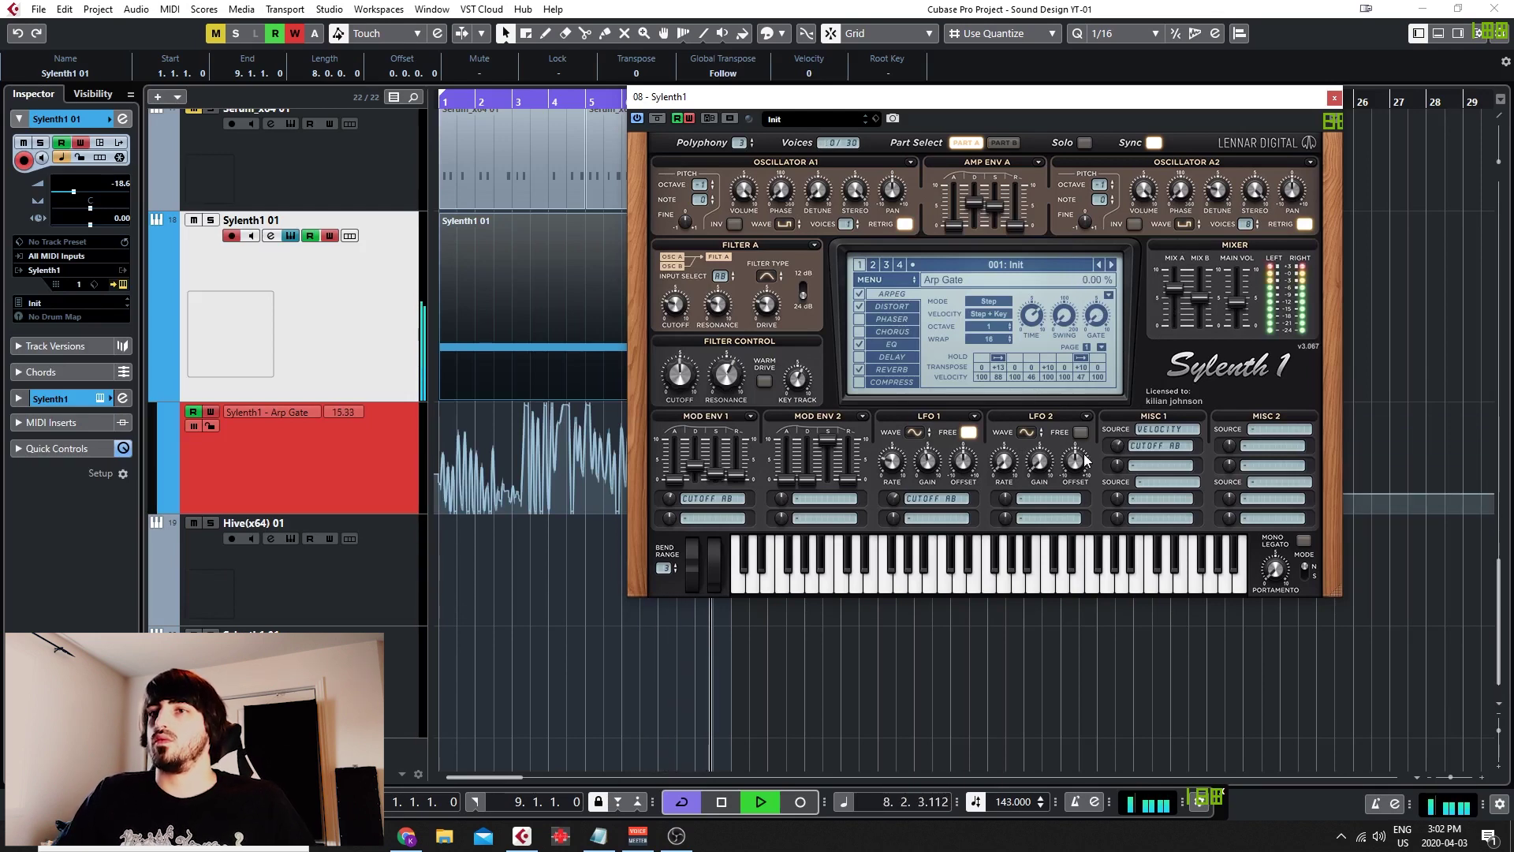
click(1334, 98)
Inspect the recorded Arp Gate curve, turn off automation writing on the Sylenth1 01 track and stop playback
right_click(830, 326)
click(829, 326)
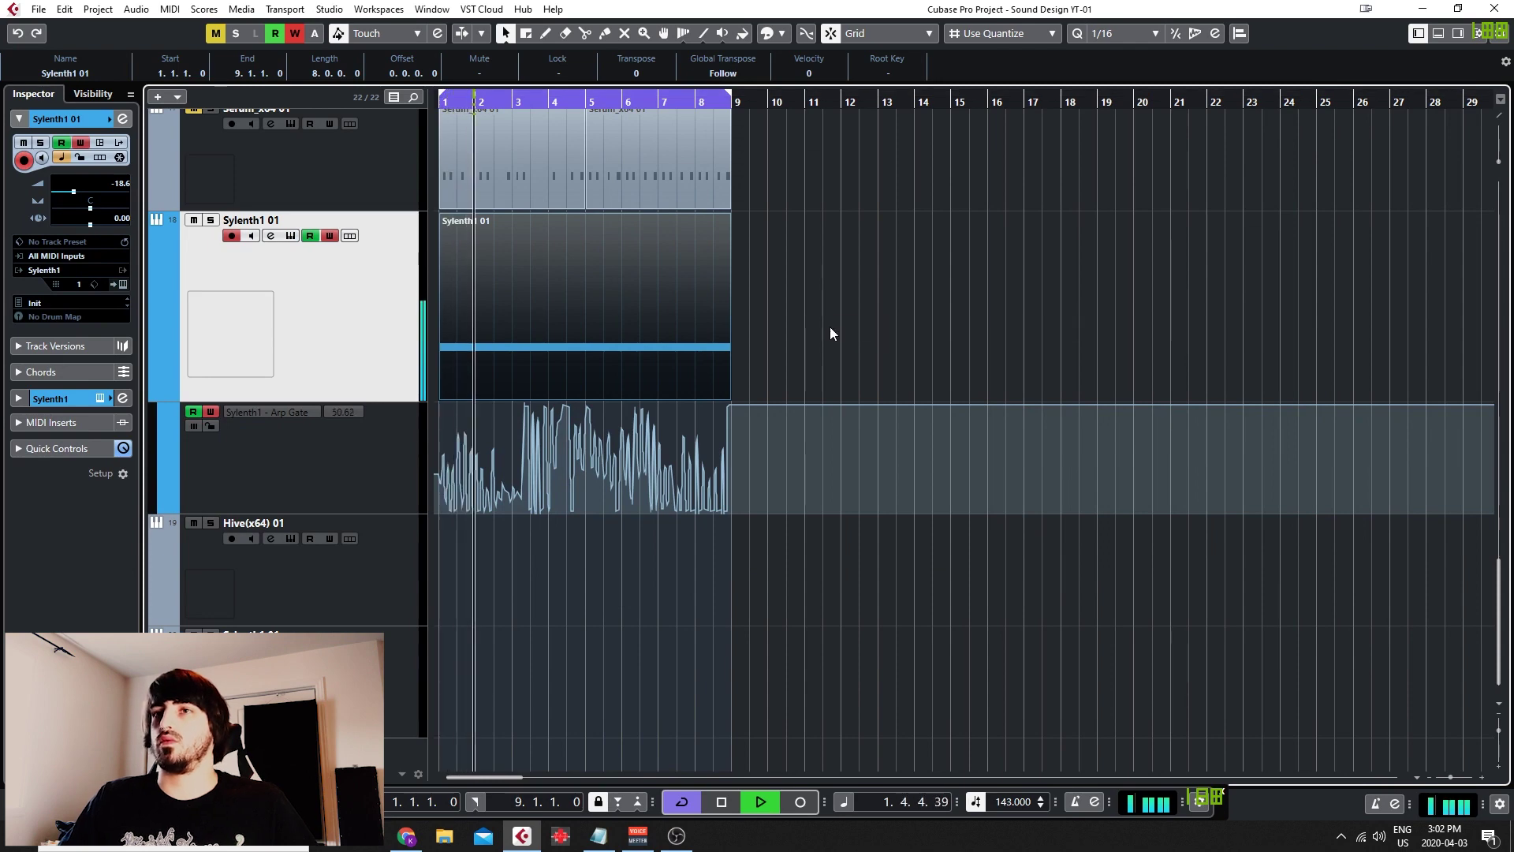
scroll(489, 430, up, 5)
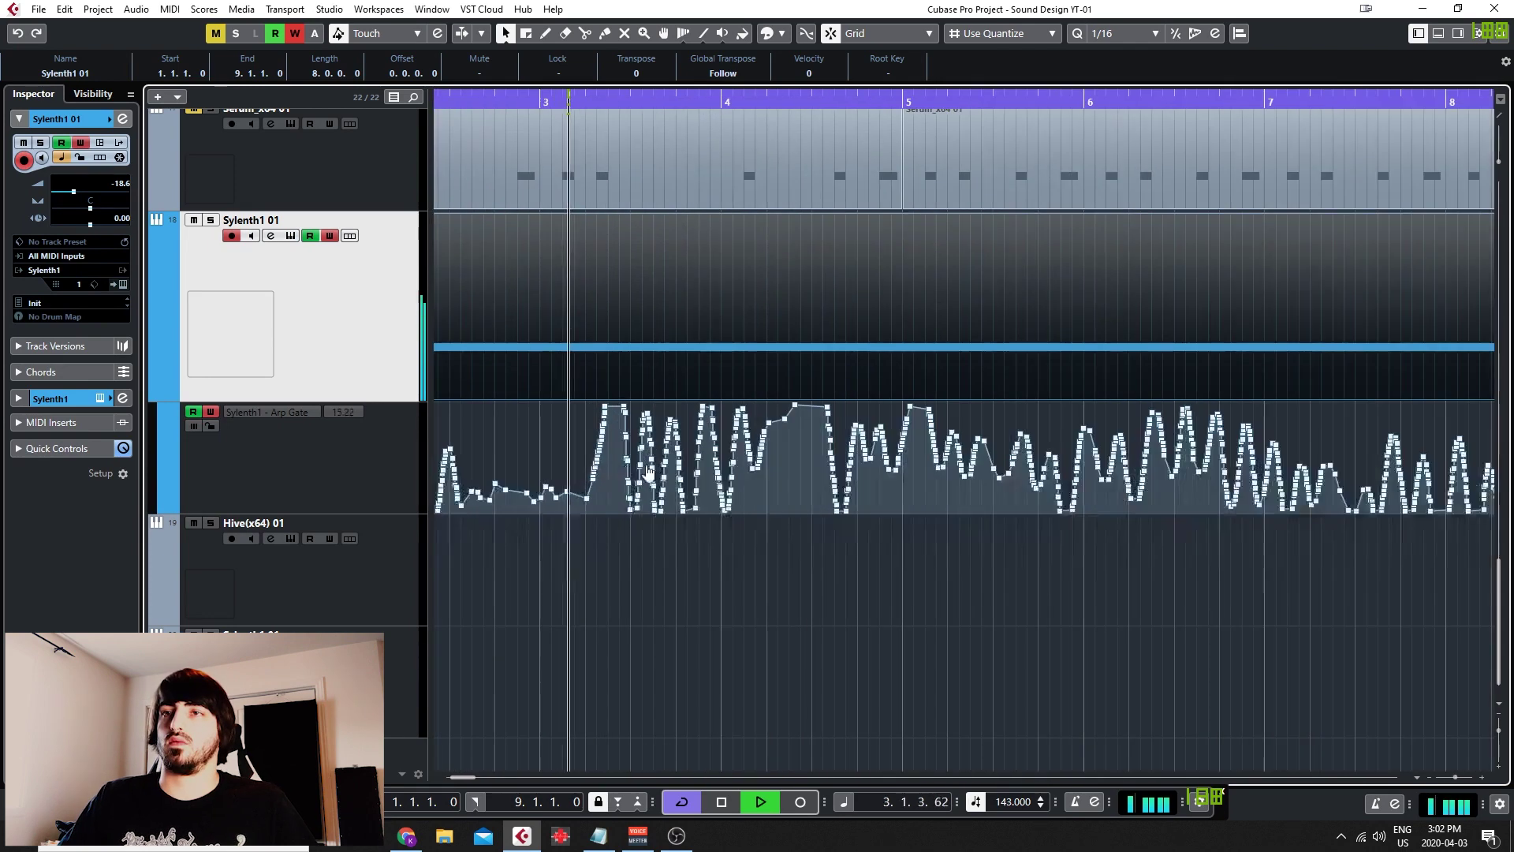
scroll(668, 465, up, 3)
scroll(674, 459, down, 10)
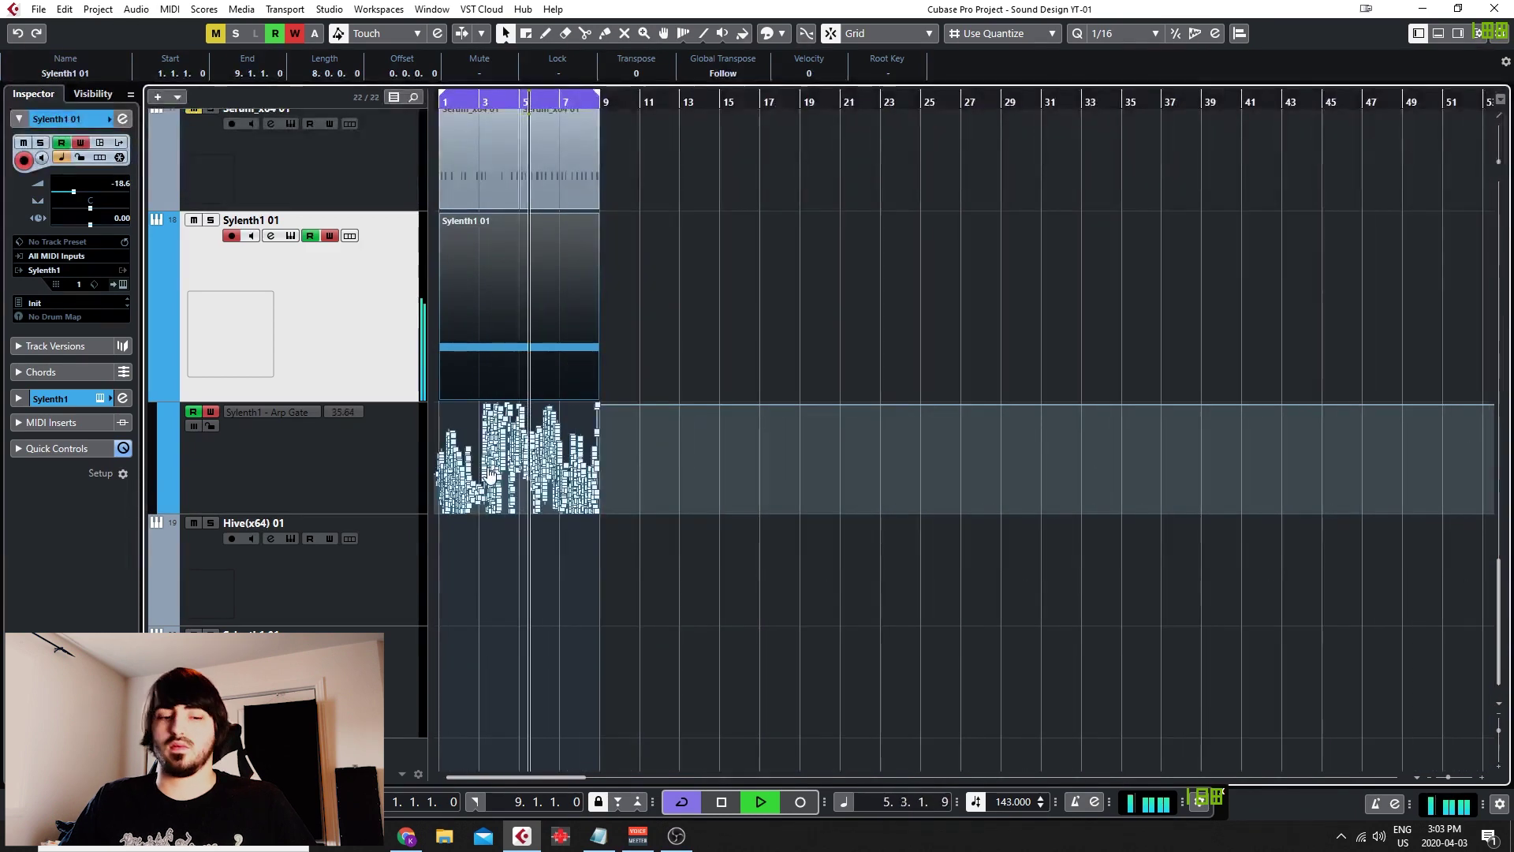
scroll(562, 471, up, 6)
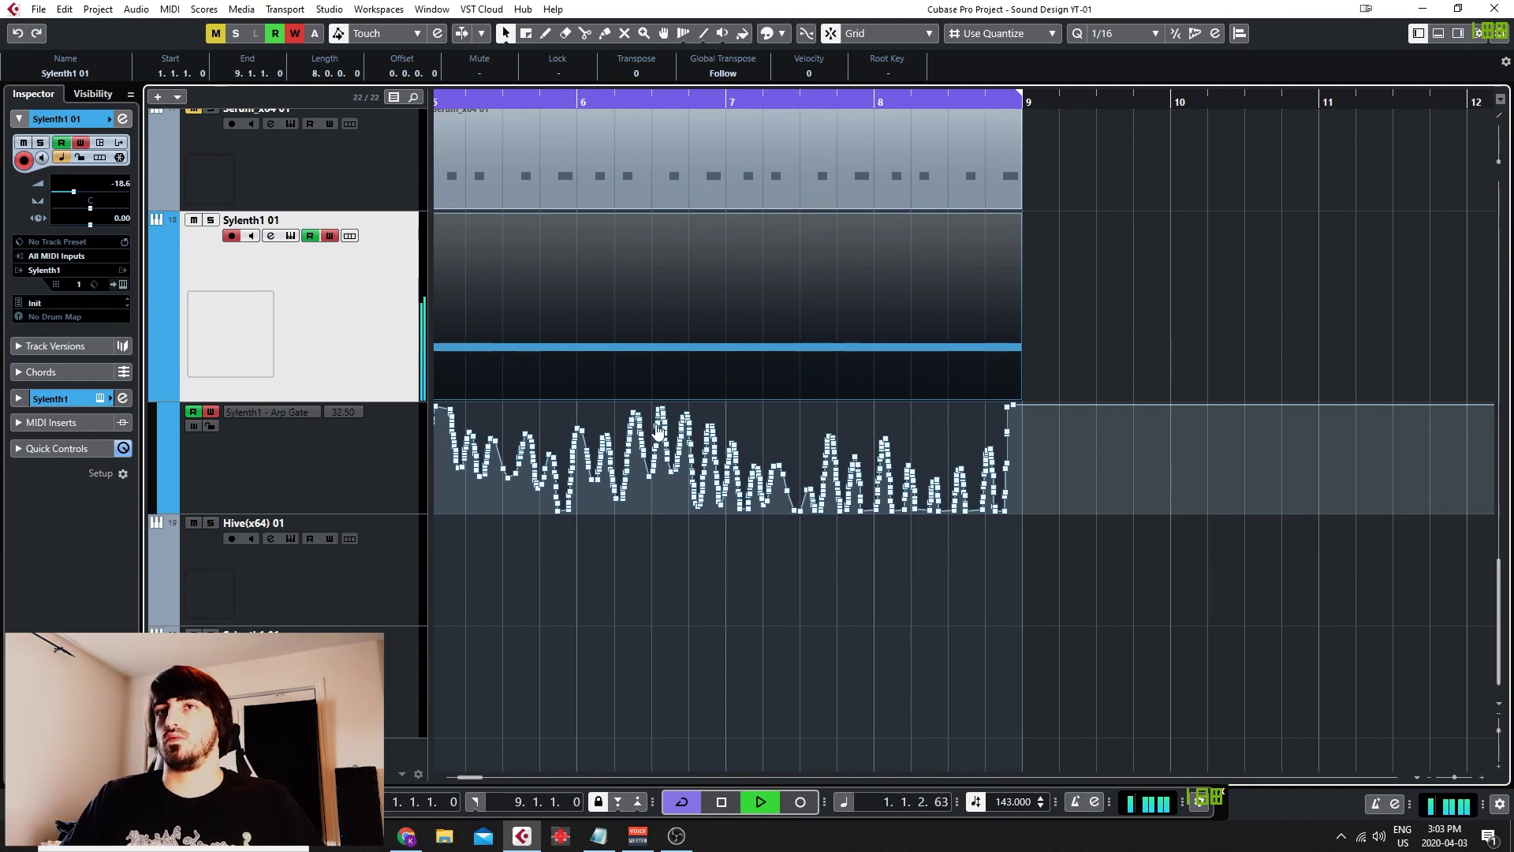
click(552, 304)
click(330, 235)
key(space)
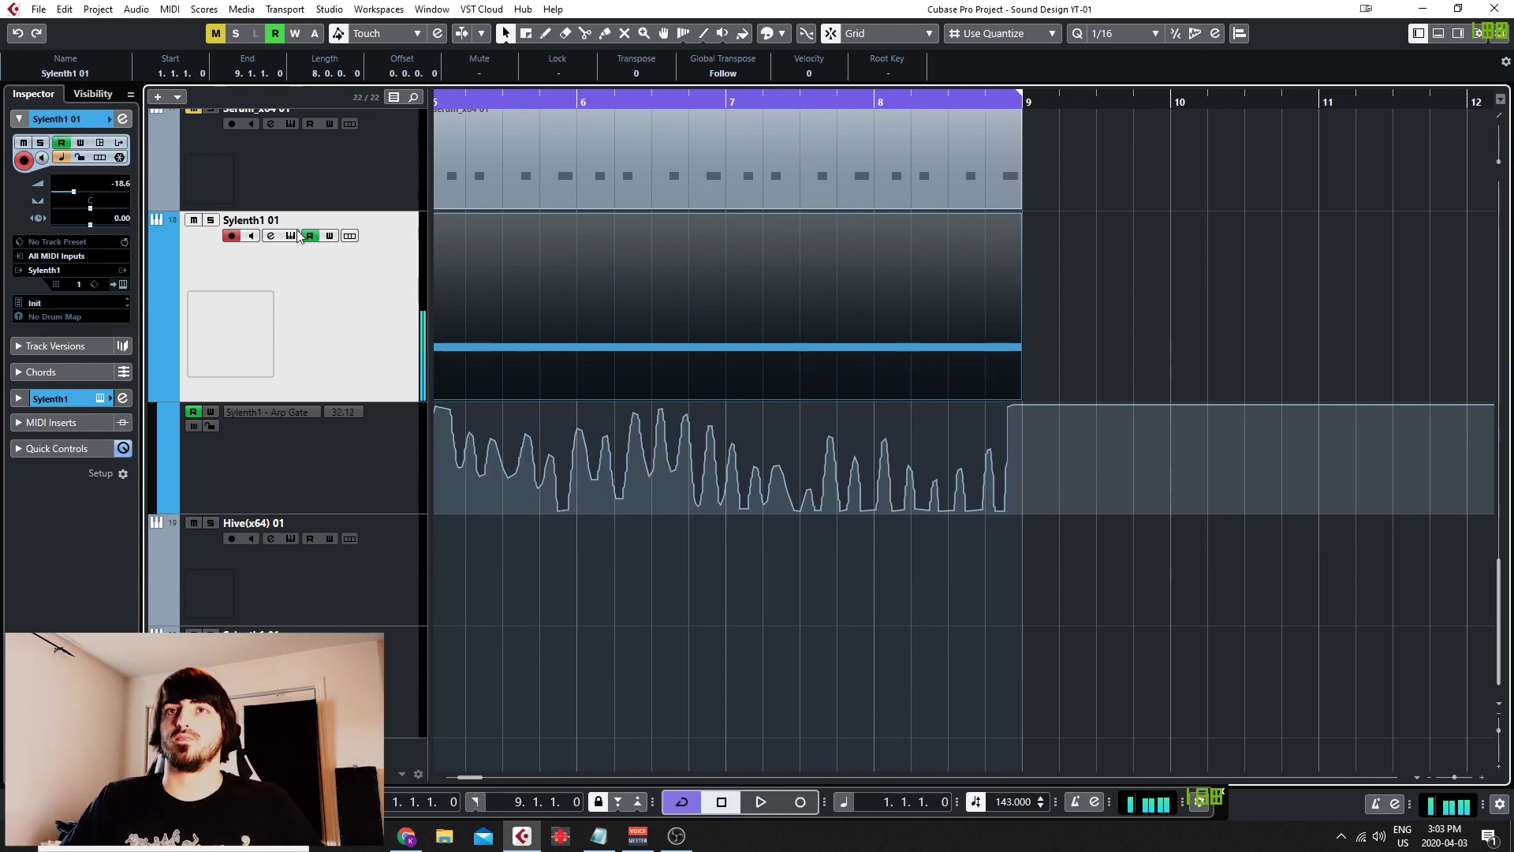
Reopen Sylenth1, switch to its other A/B setting and audition the loop with that patch
click(290, 235)
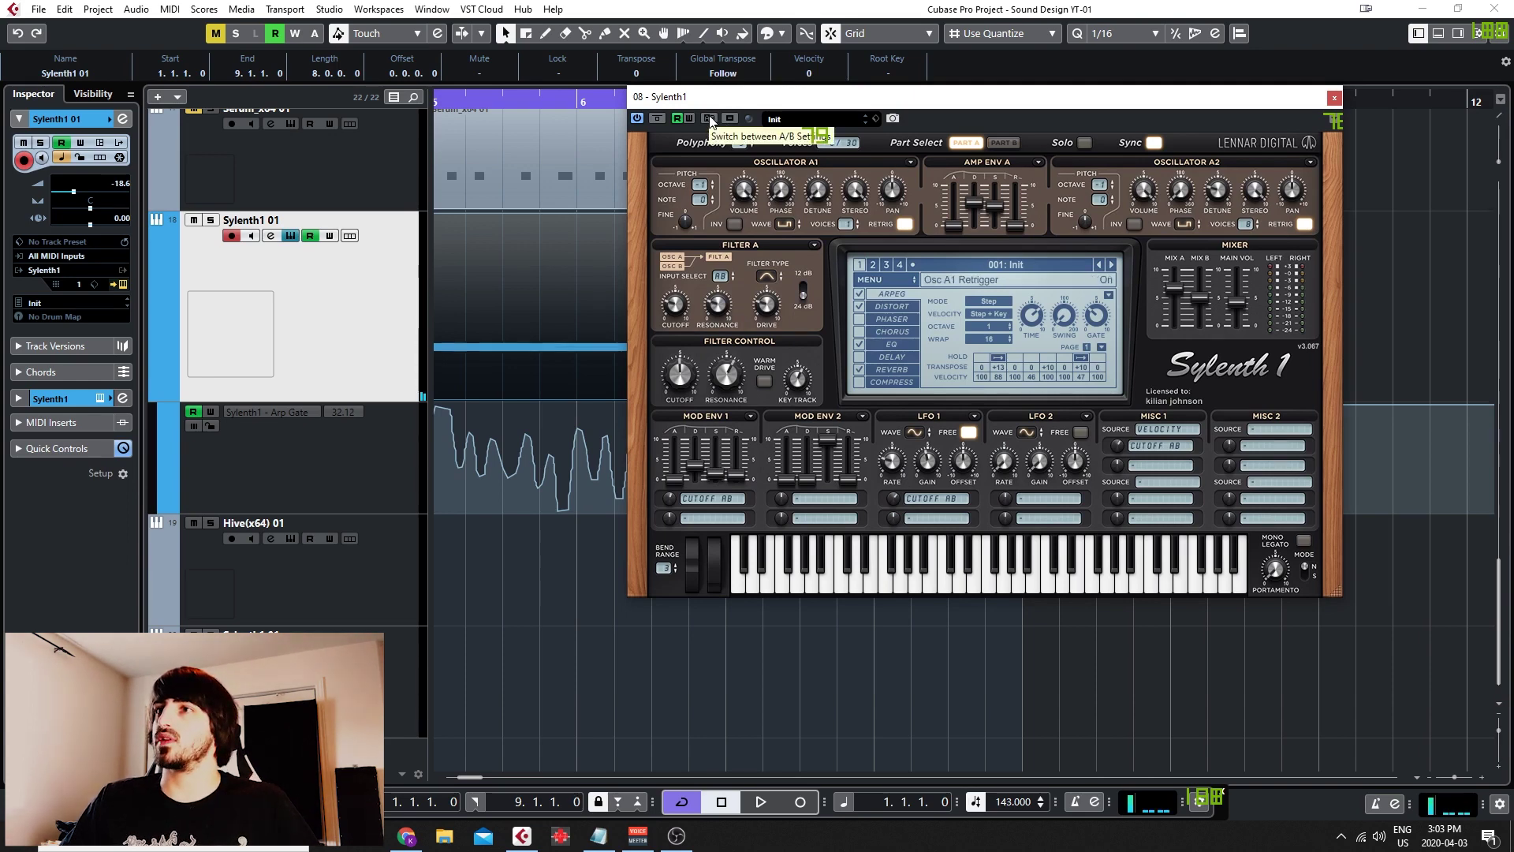
click(709, 117)
click(924, 674)
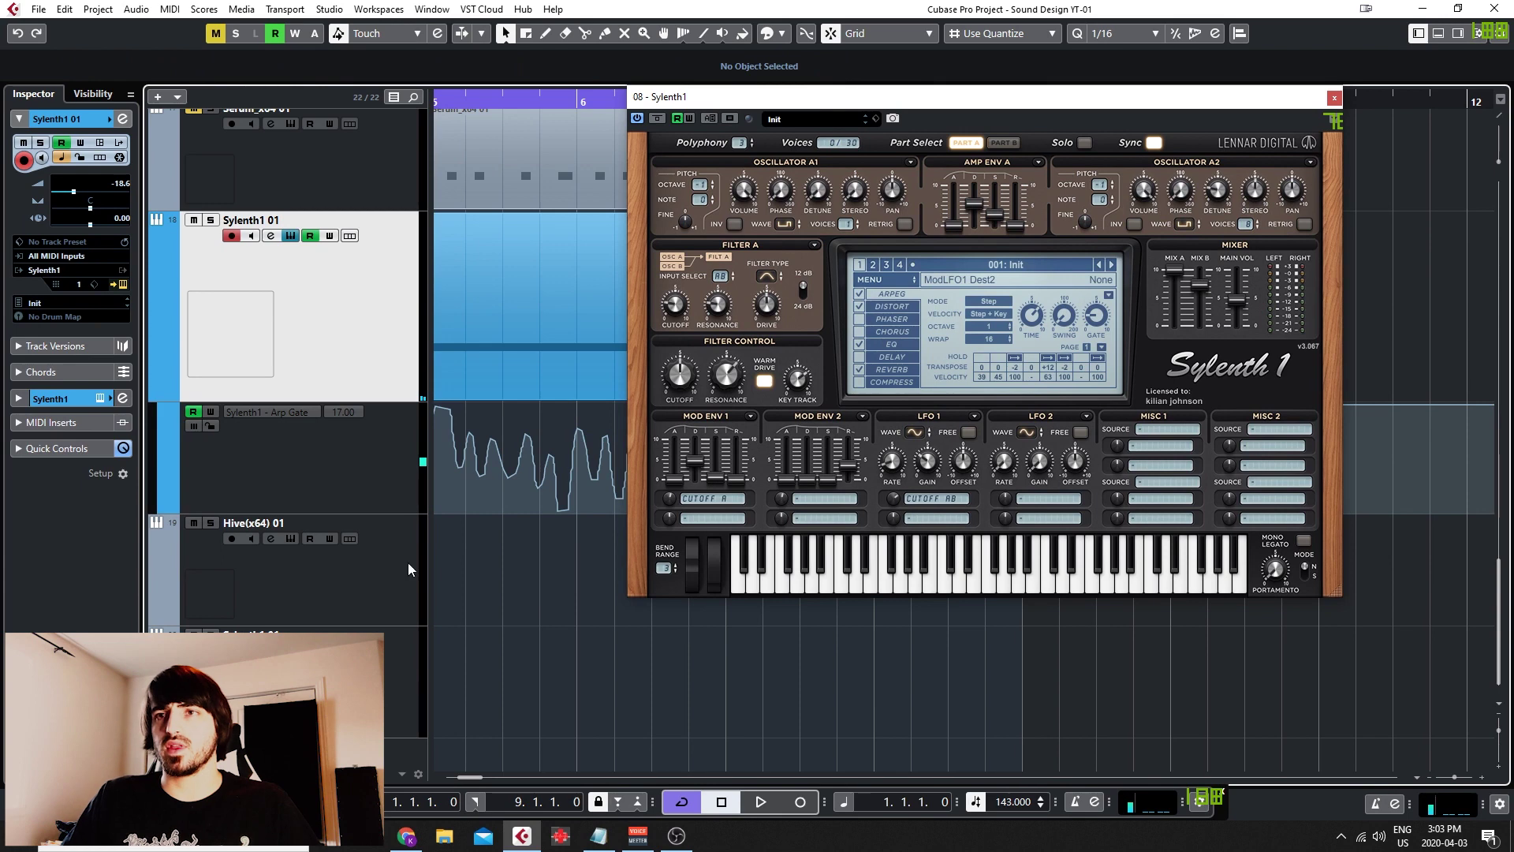
key(space)
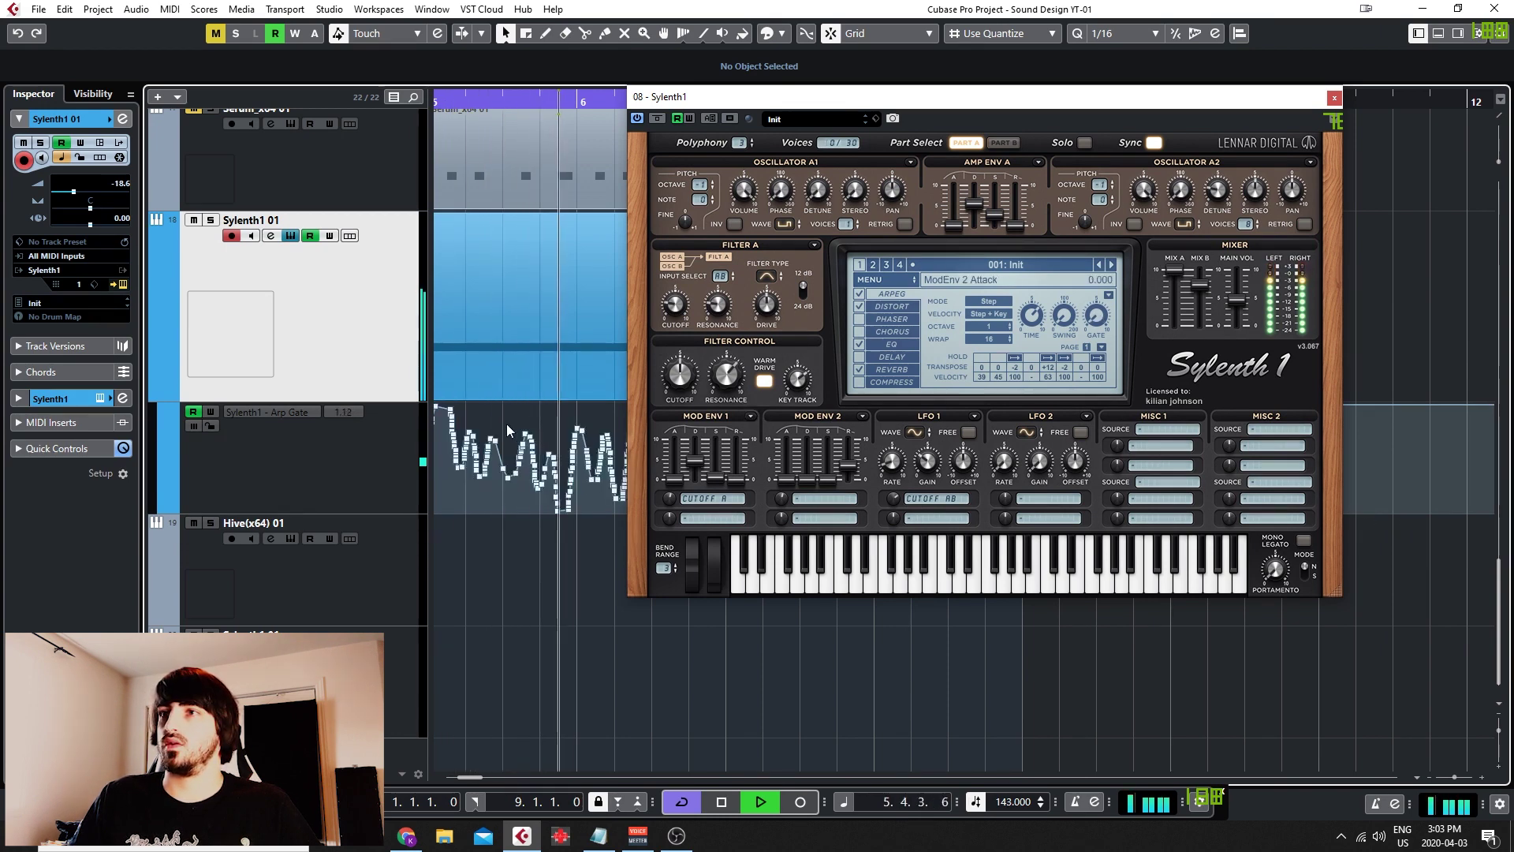
key(space)
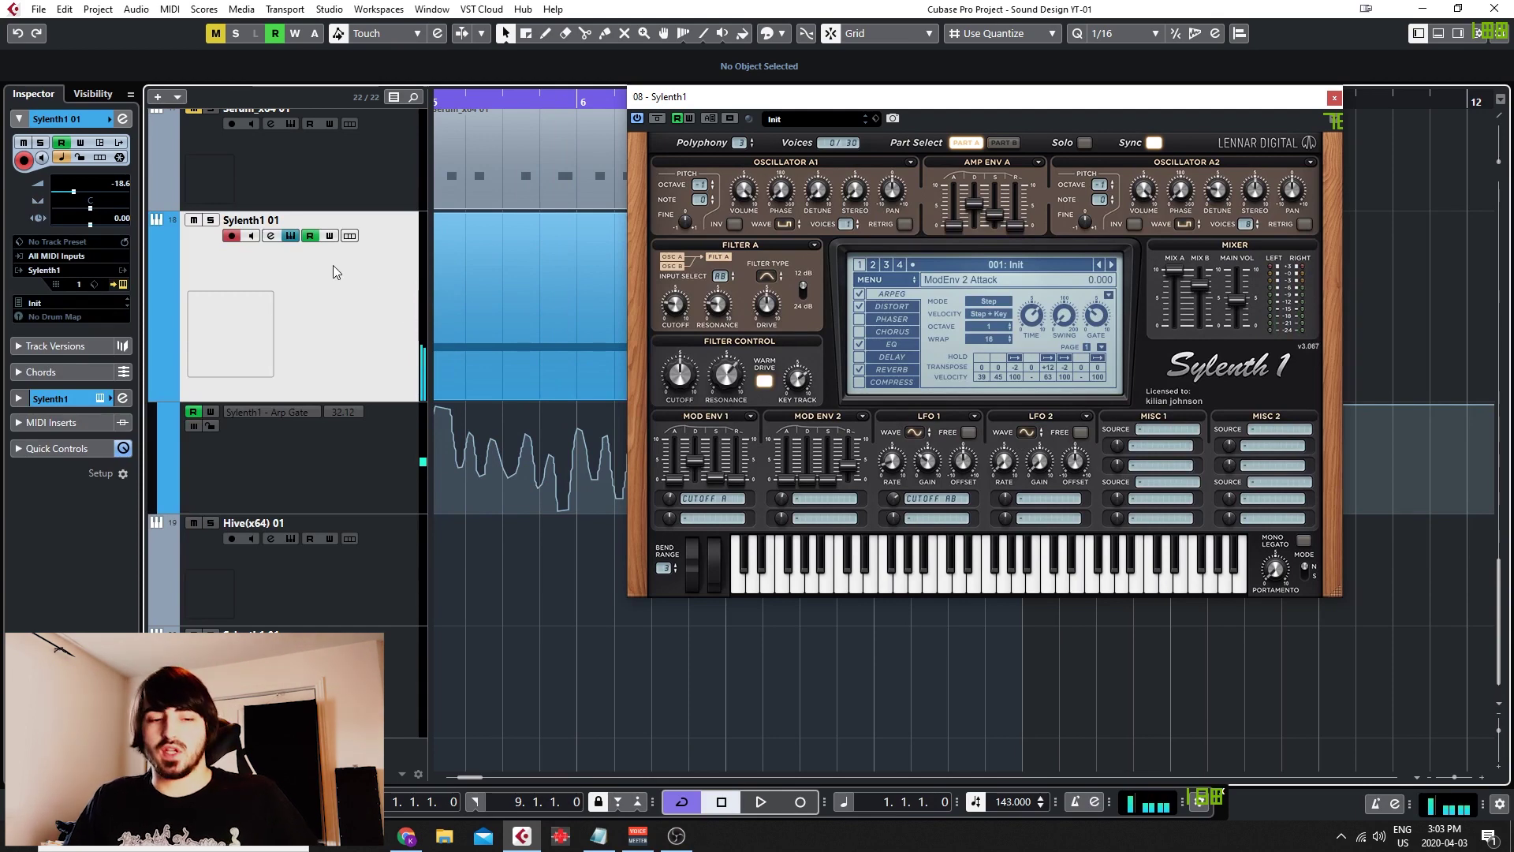
Hold a note on the on-screen keyboard while adjusting the Filter A cutoff and the Filter Control resonance
key(alt+k)
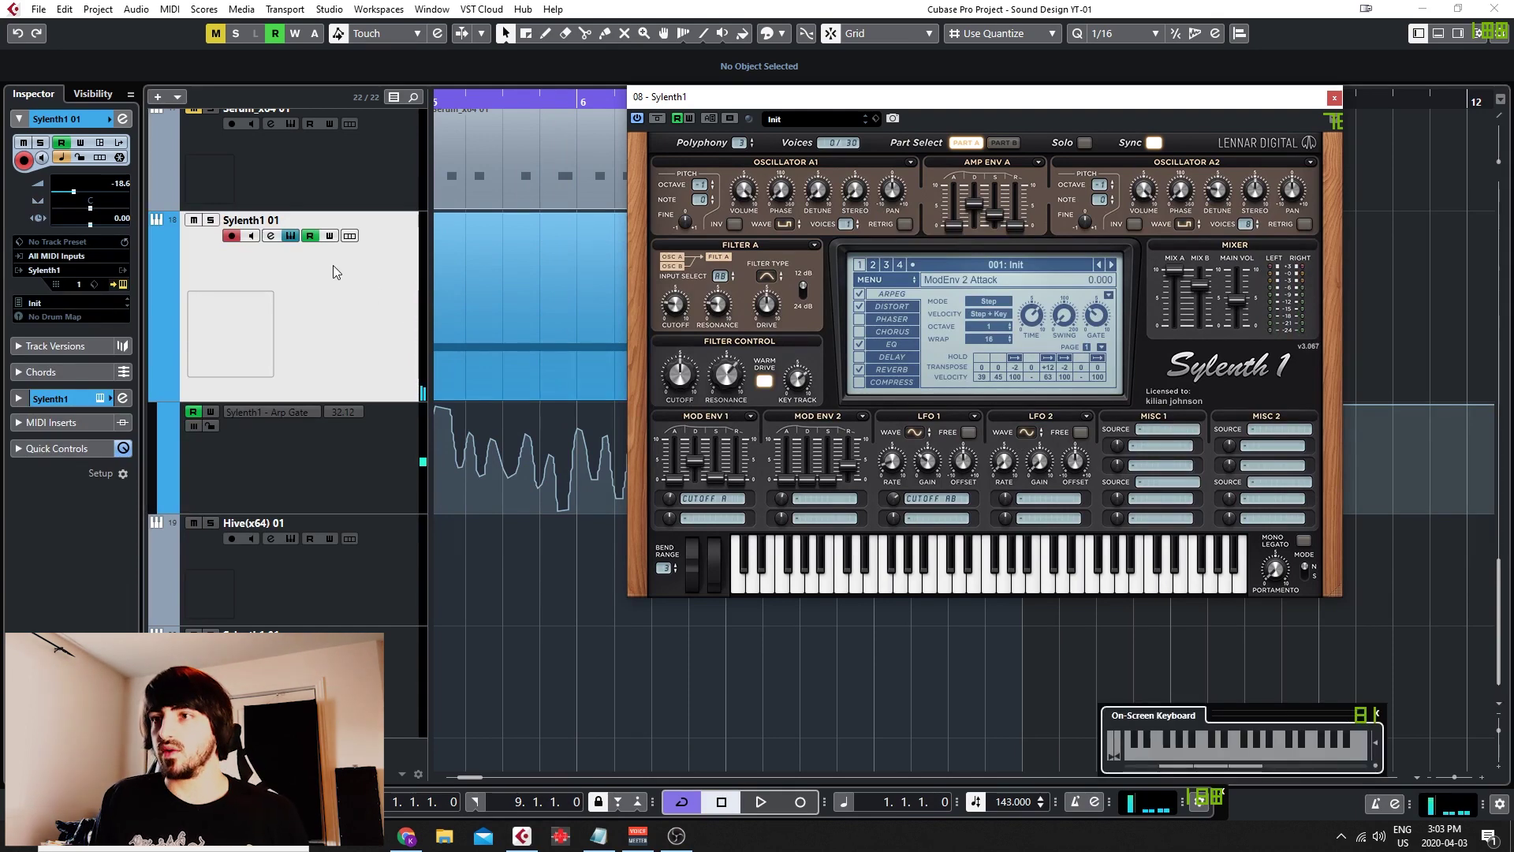
key(c)
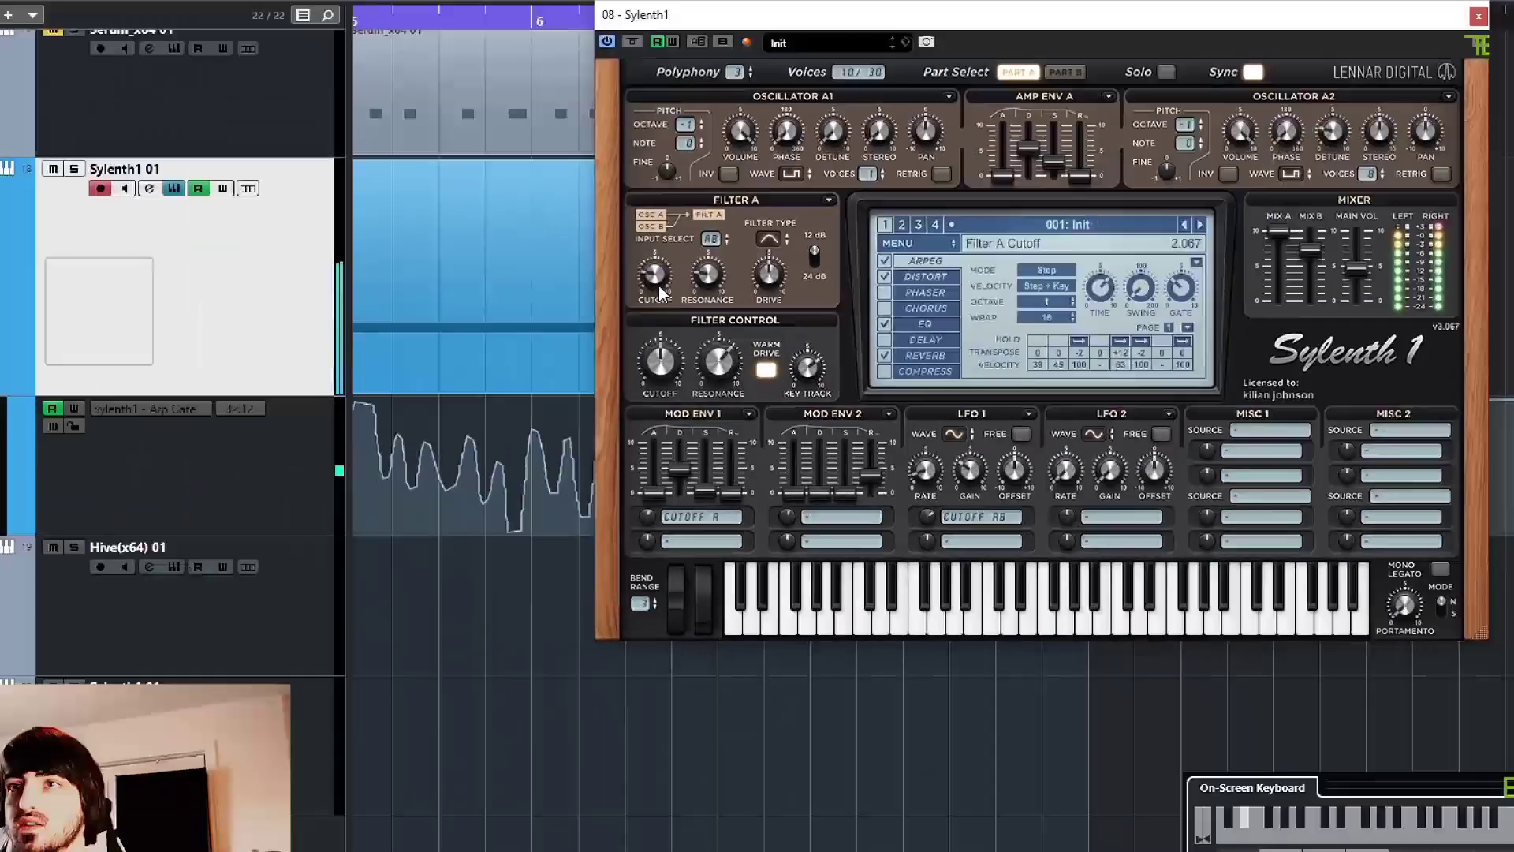
mouse_move(690, 303)
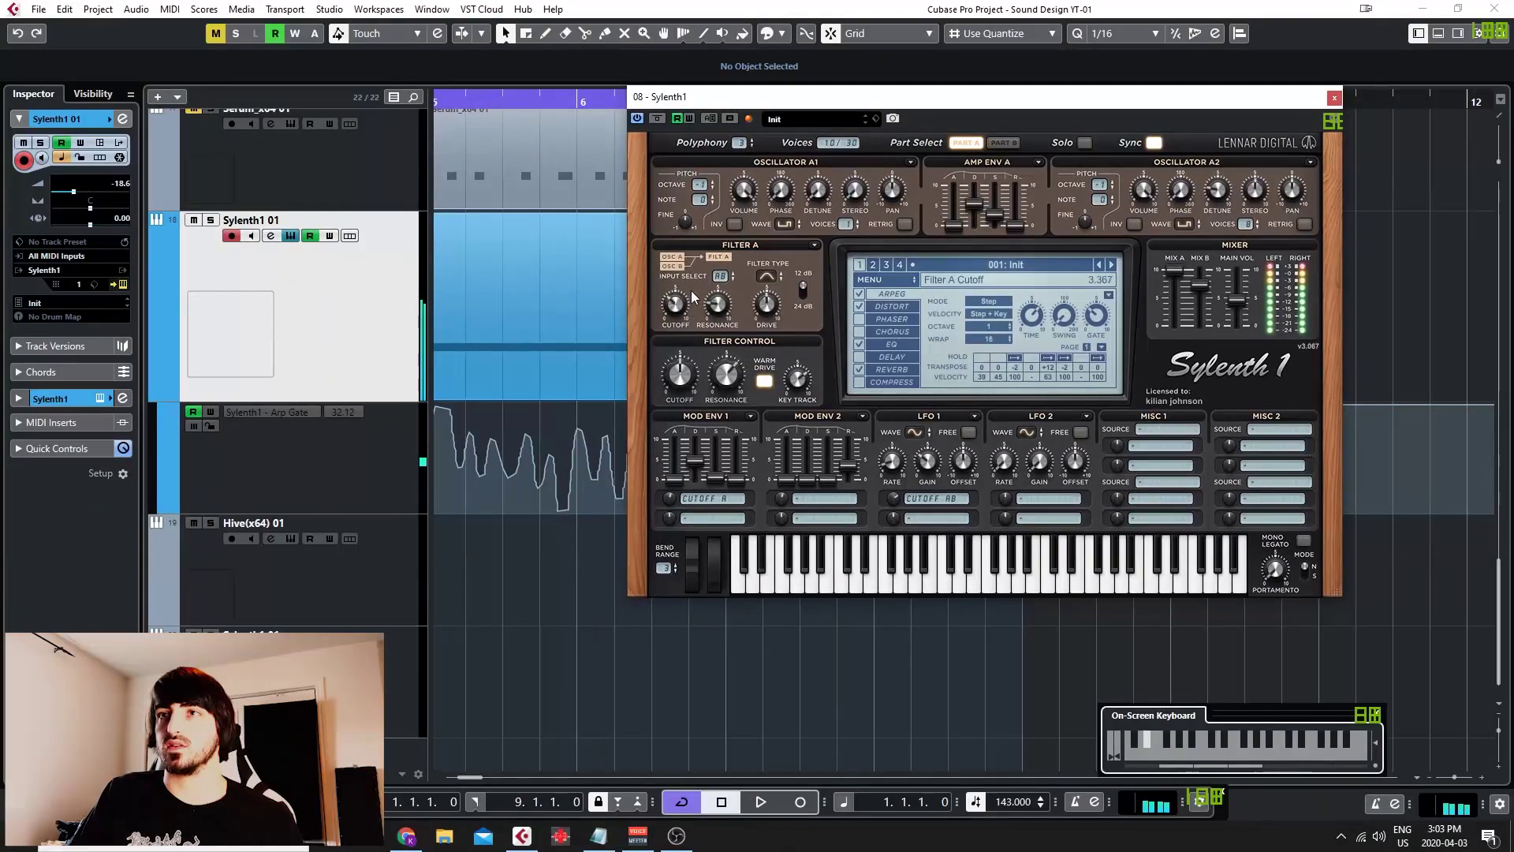
drag(727, 372, 735, 389)
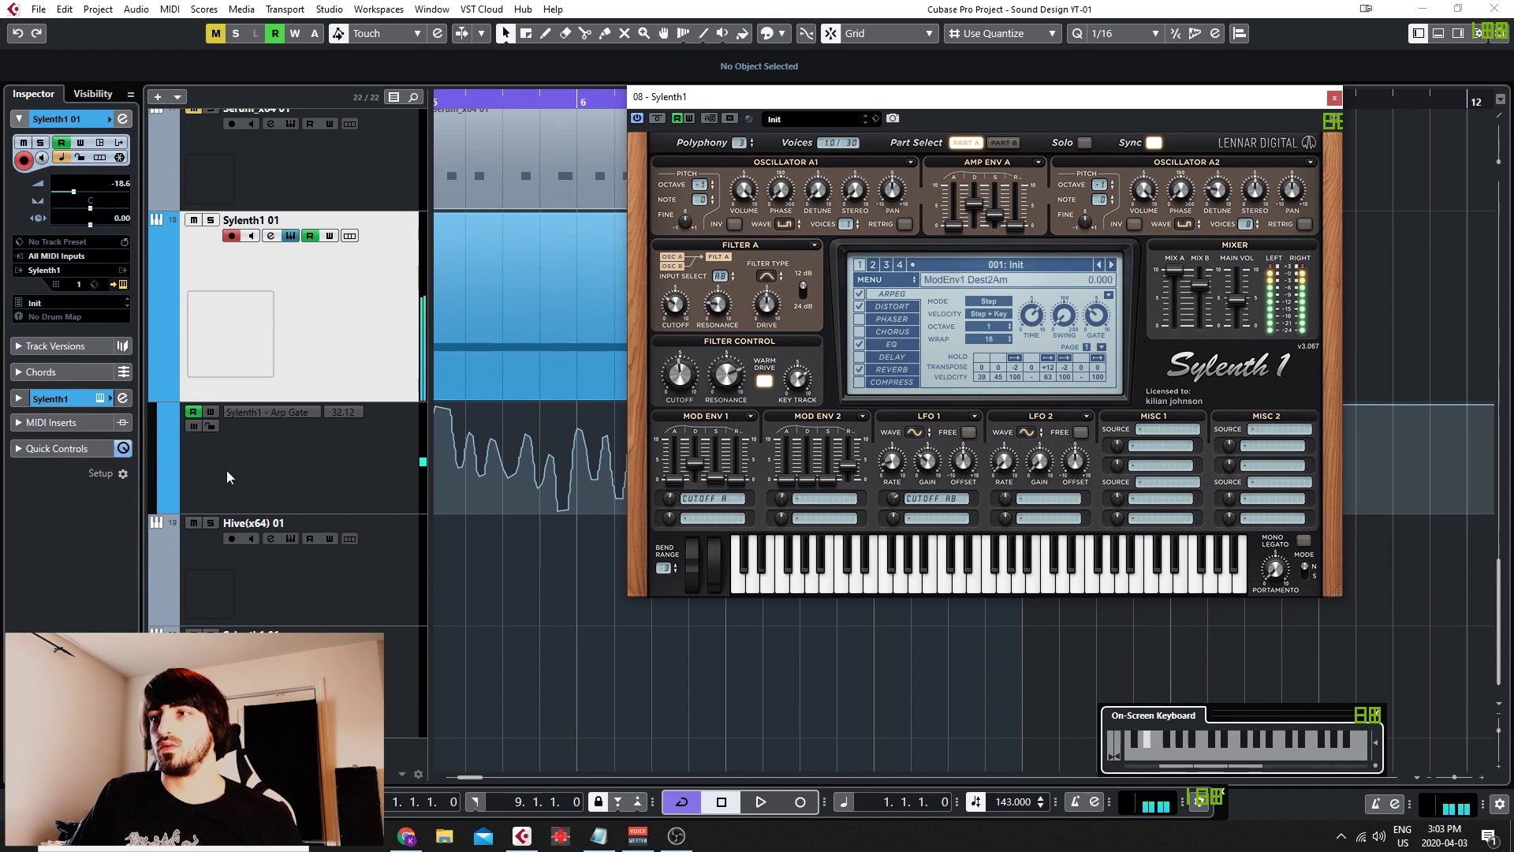
Play back the loop with the Arp Gate automation to hear the alternate patch
key(space)
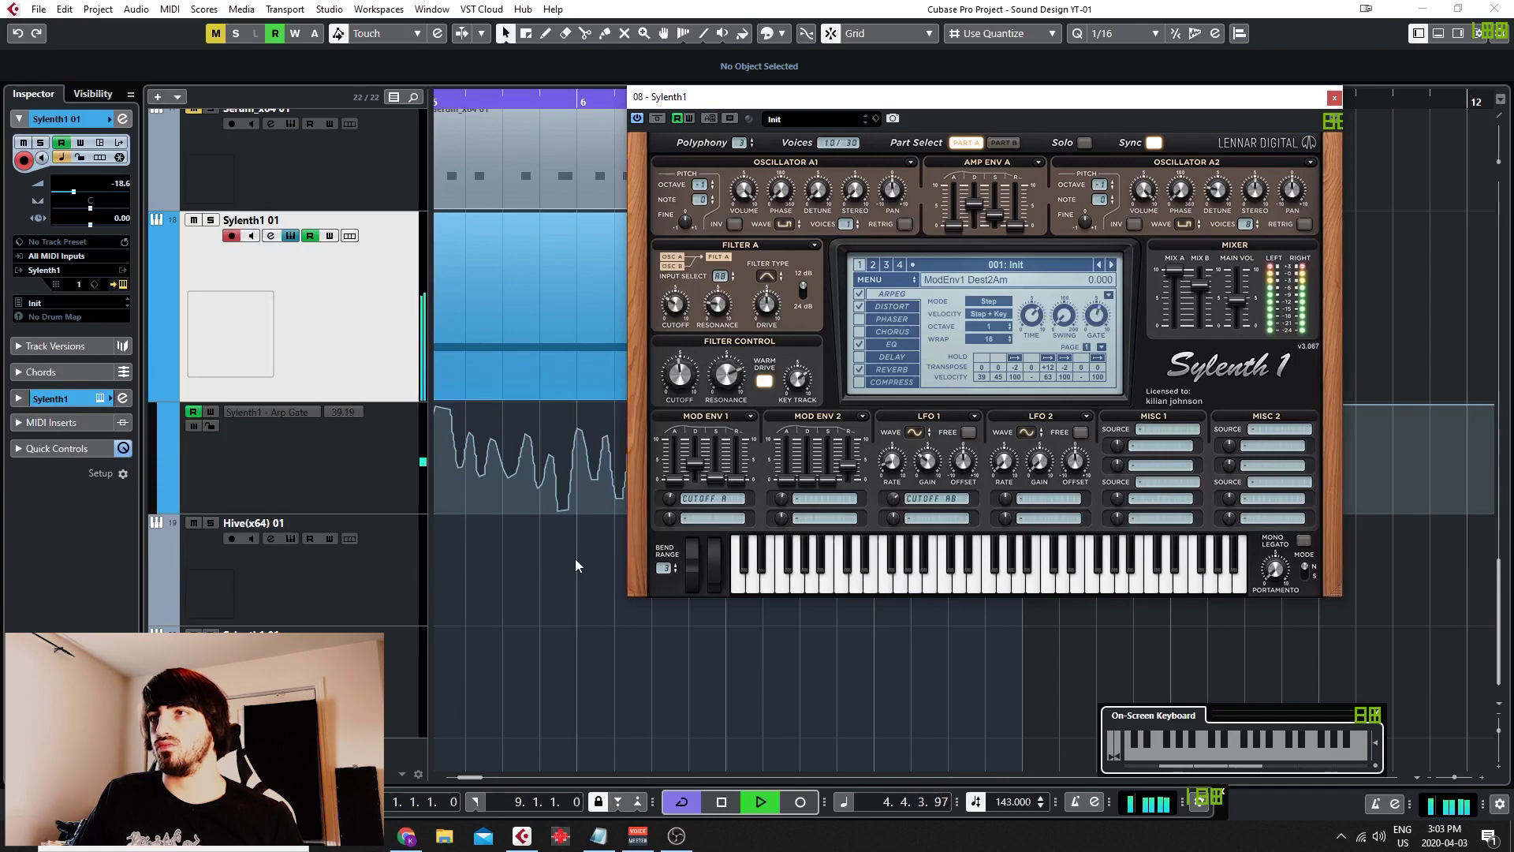
click(615, 677)
scroll(597, 658, down, 5)
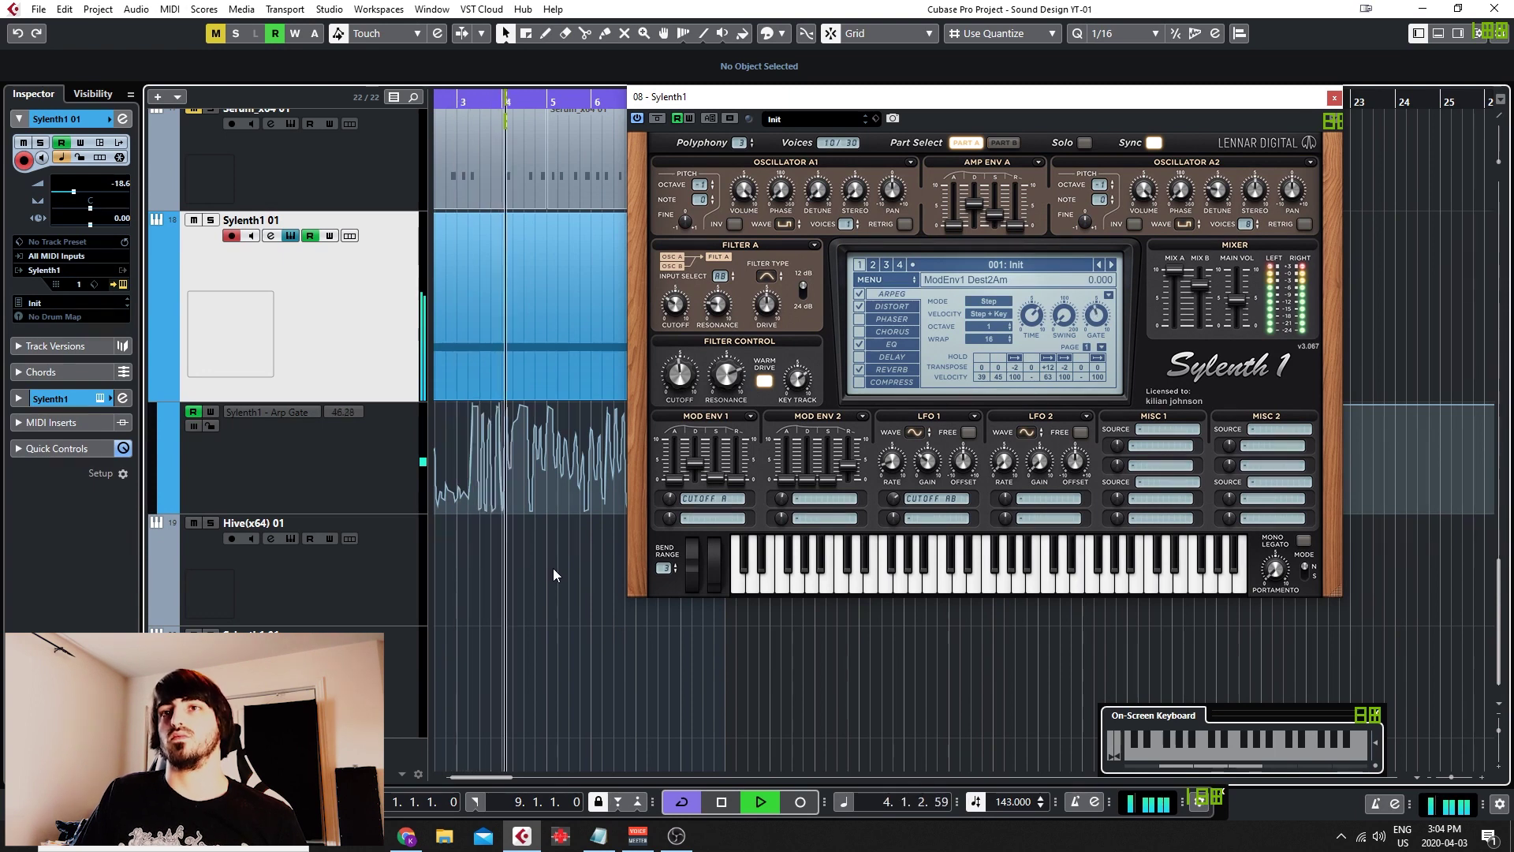
key(space)
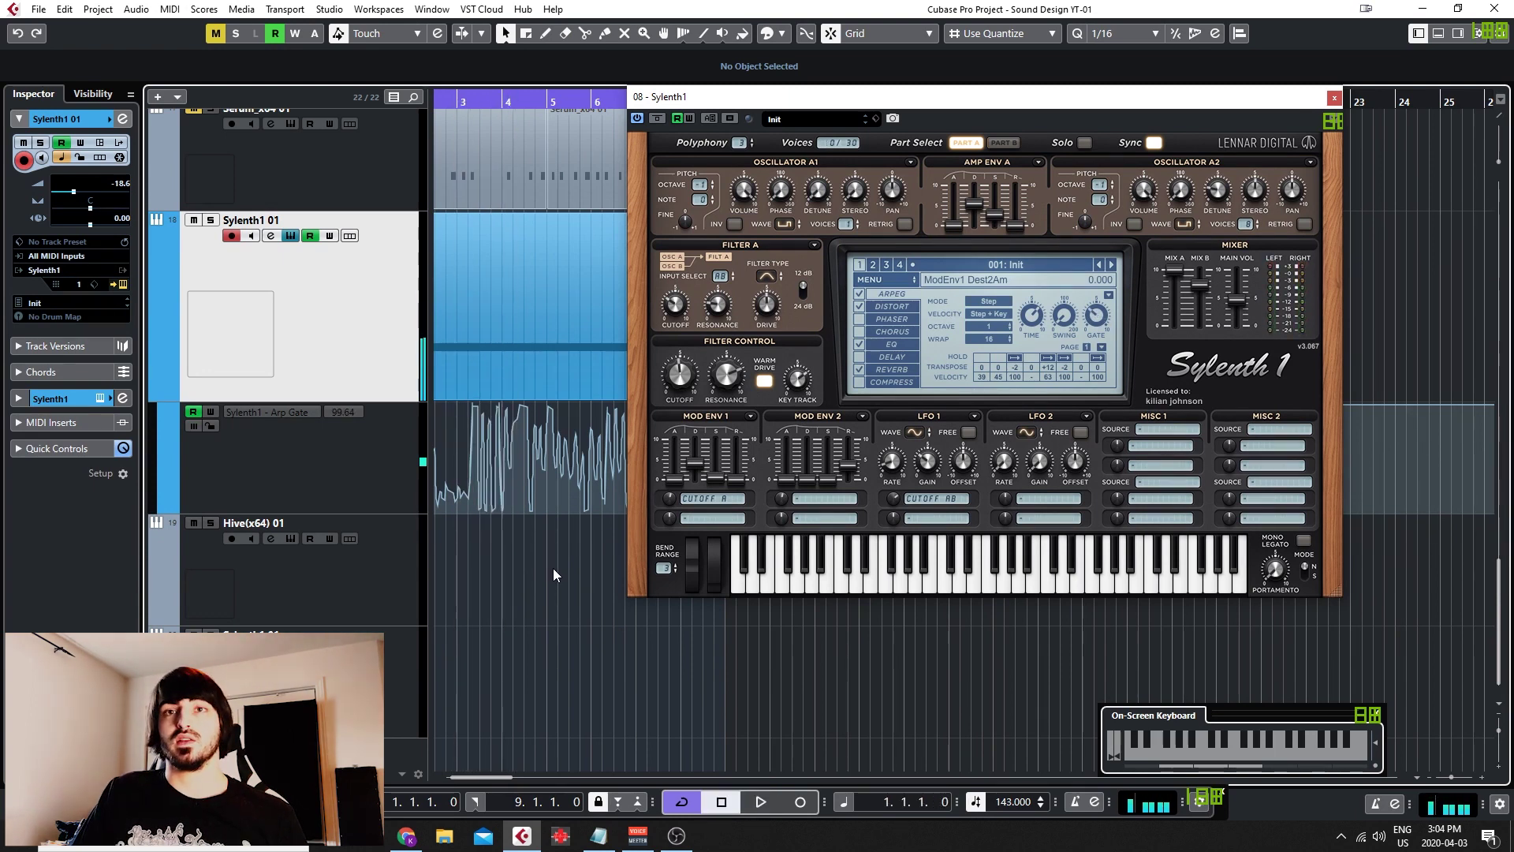